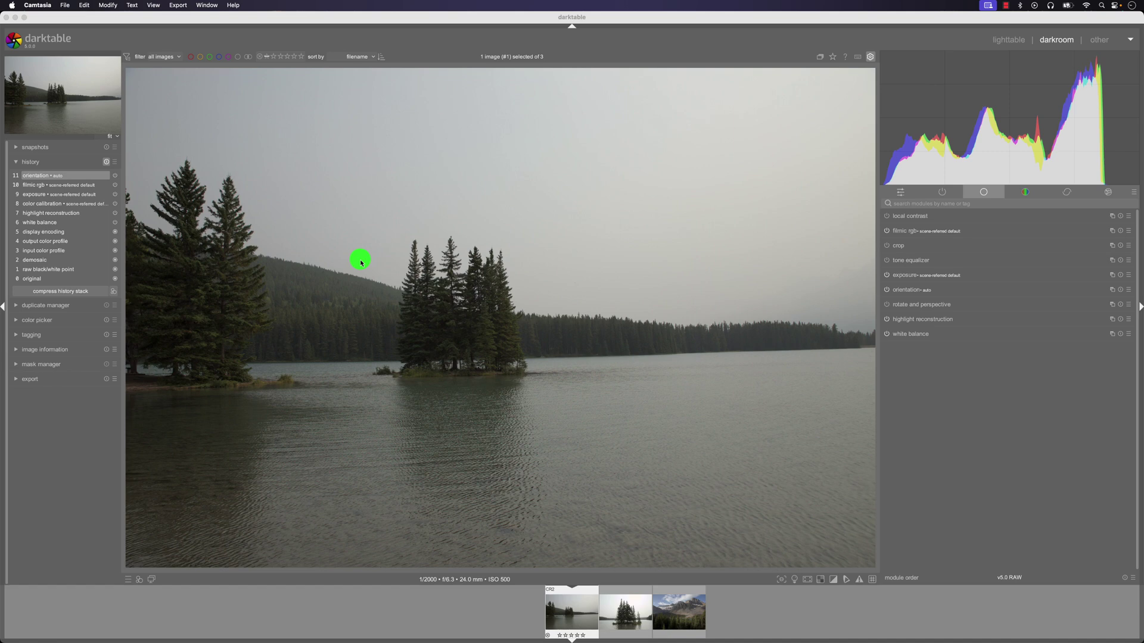
Search 'rgb l' in the module search box and expand the rgb levels module
click(920, 205)
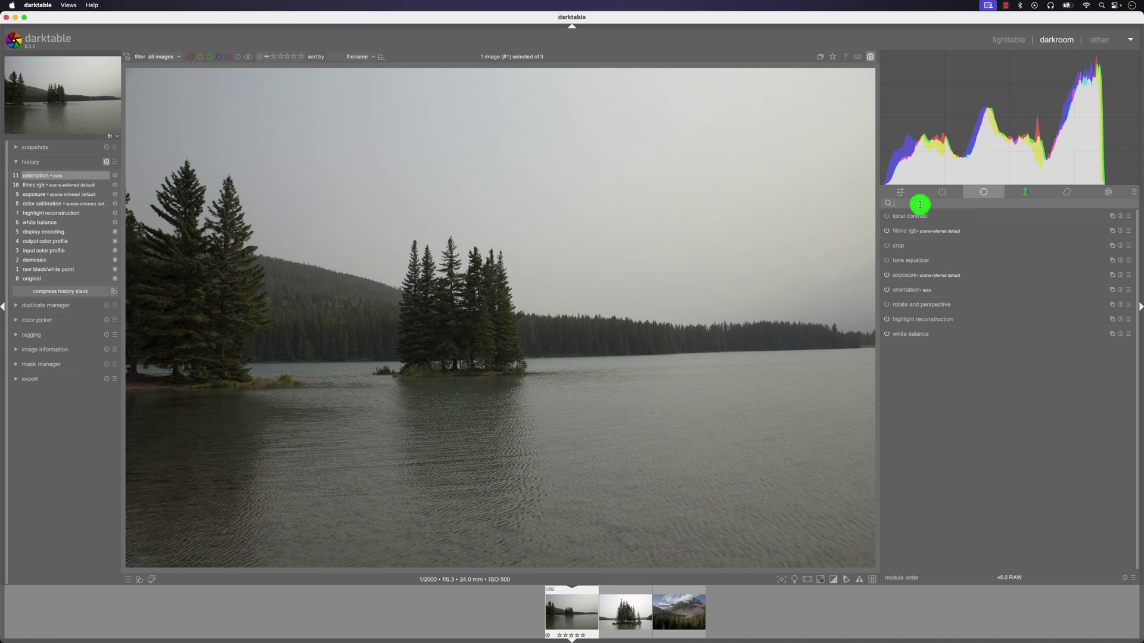
text(rgb l)
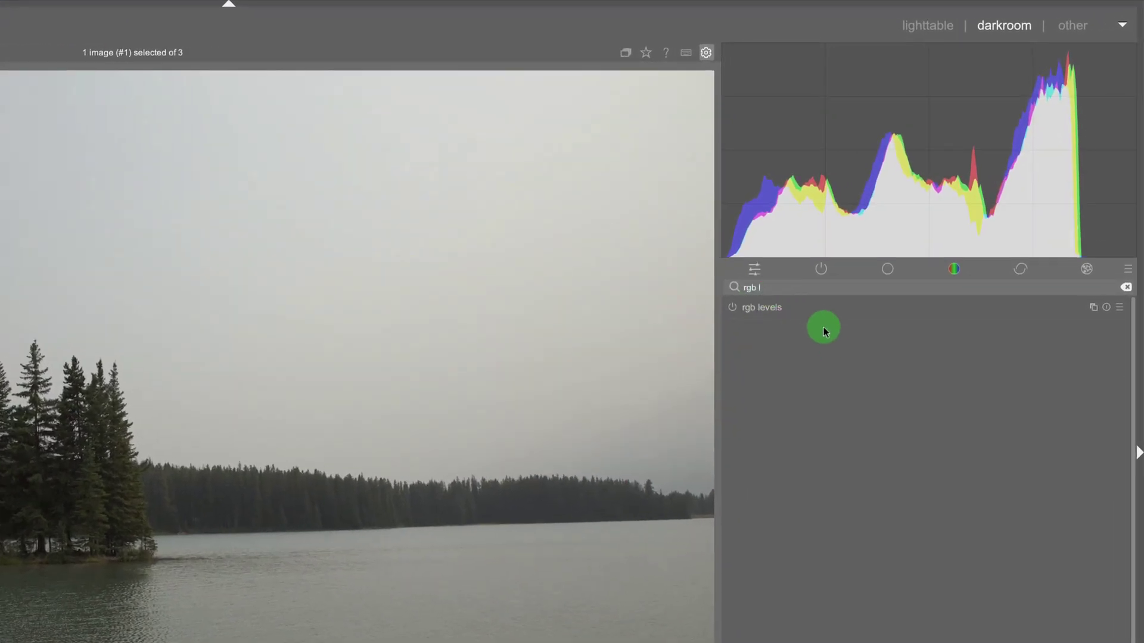
click(814, 310)
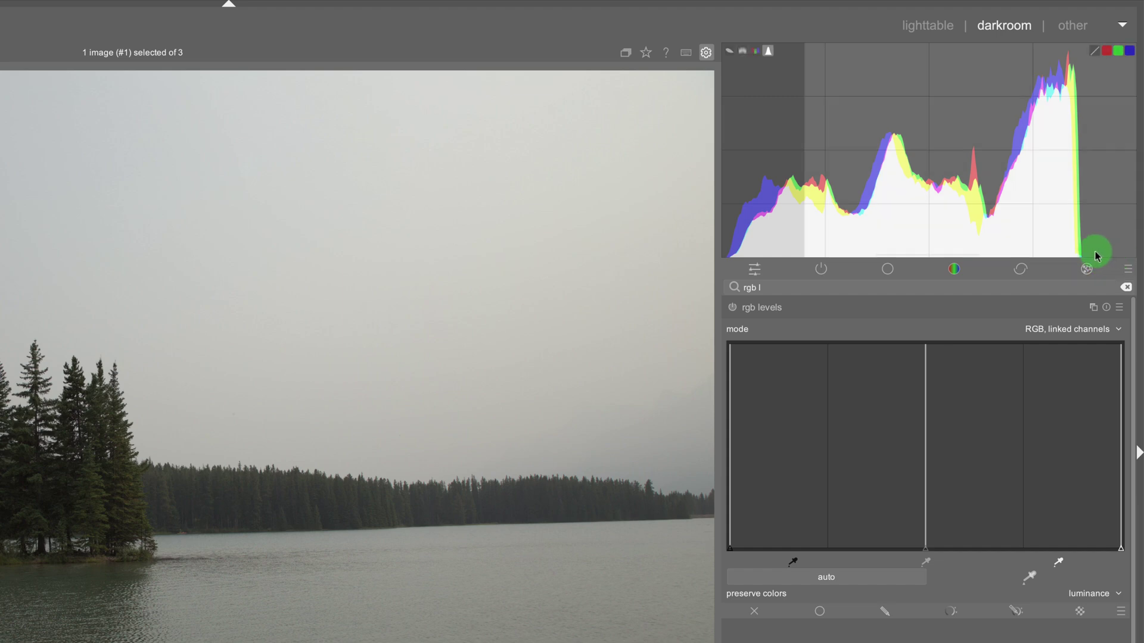
mouse_move(1131, 257)
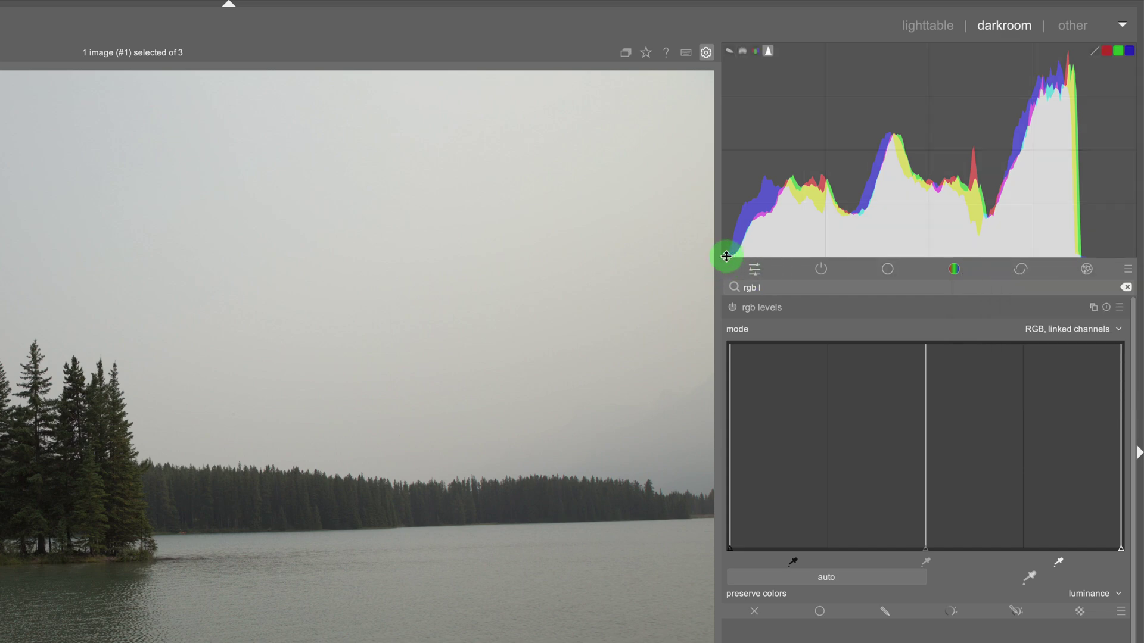
mouse_move(965, 149)
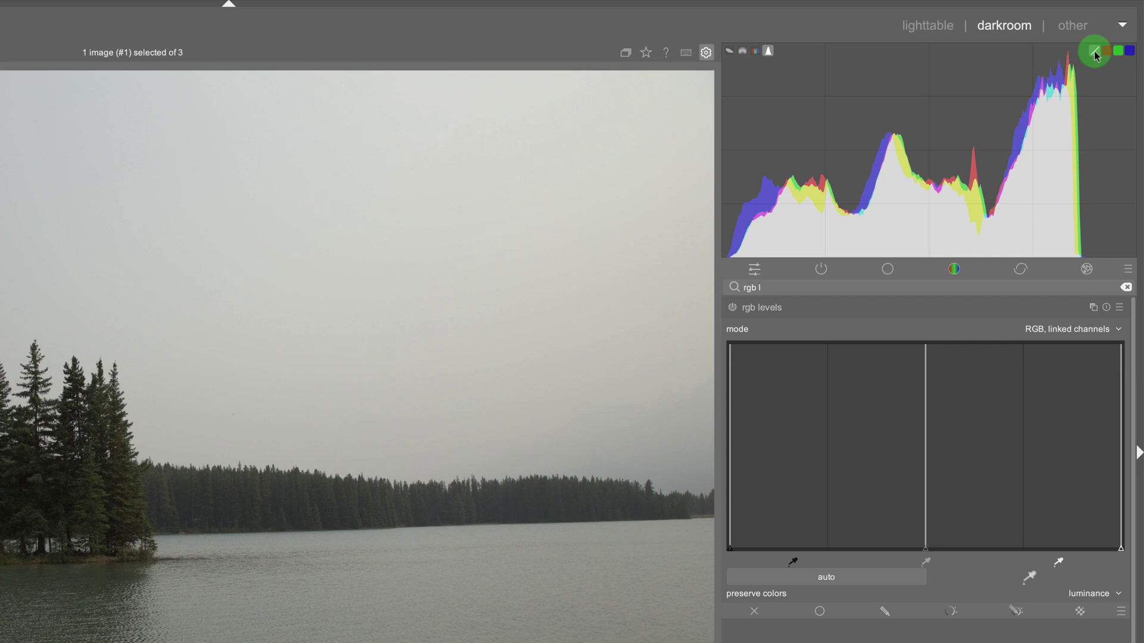
click(1094, 51)
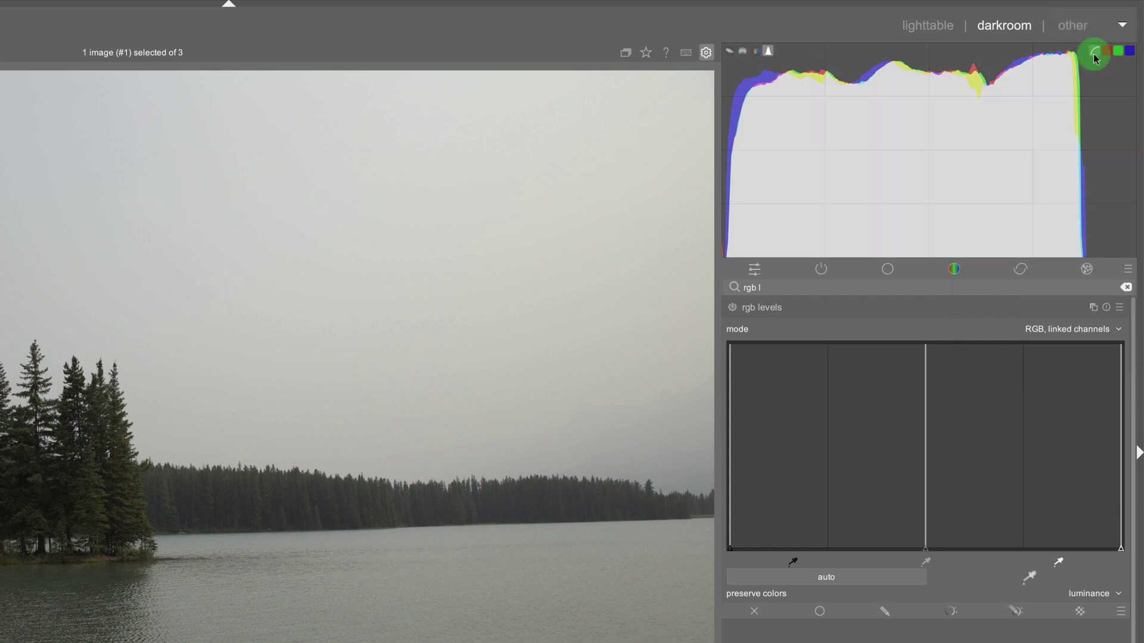
click(1095, 55)
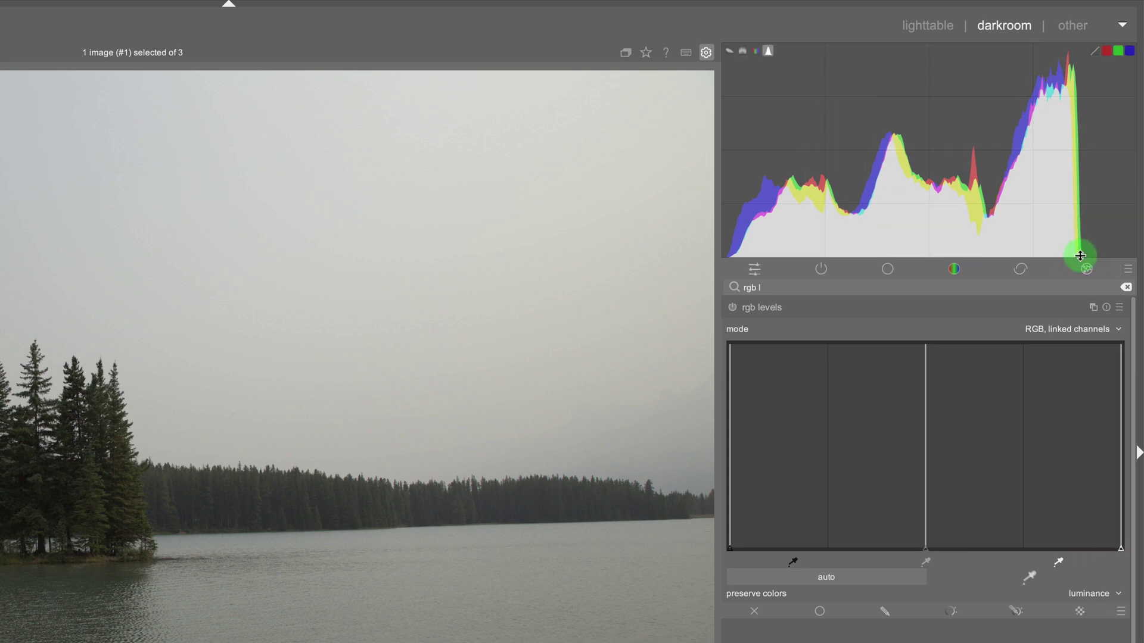
Enable rgb levels, pull the white point well left, and nudge the black point up slightly
click(1120, 552)
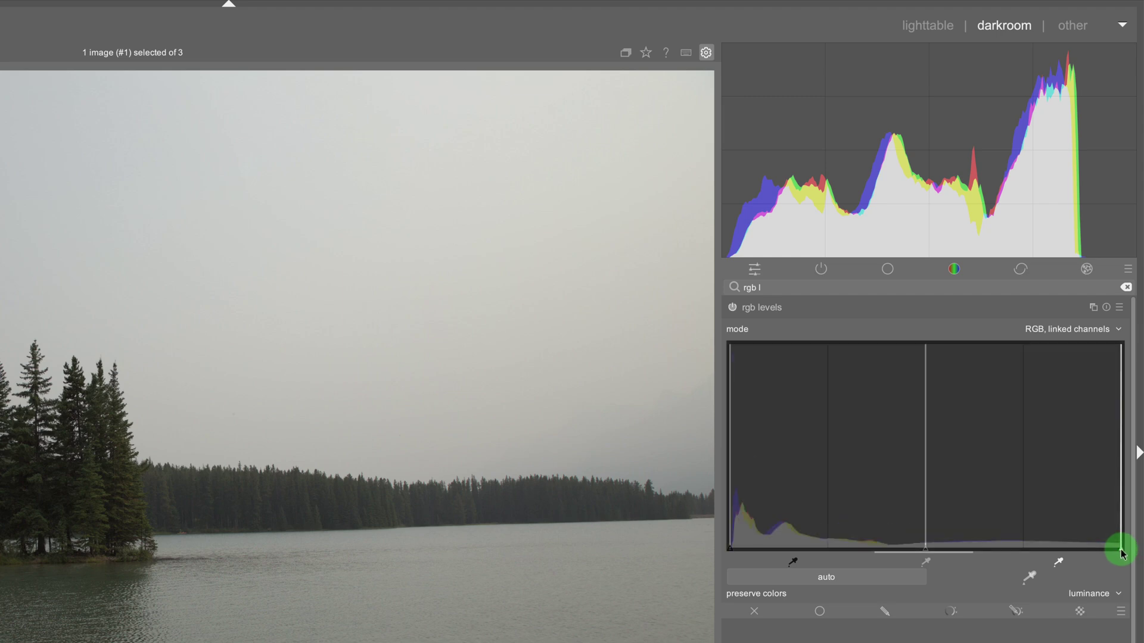
drag(1120, 553, 907, 553)
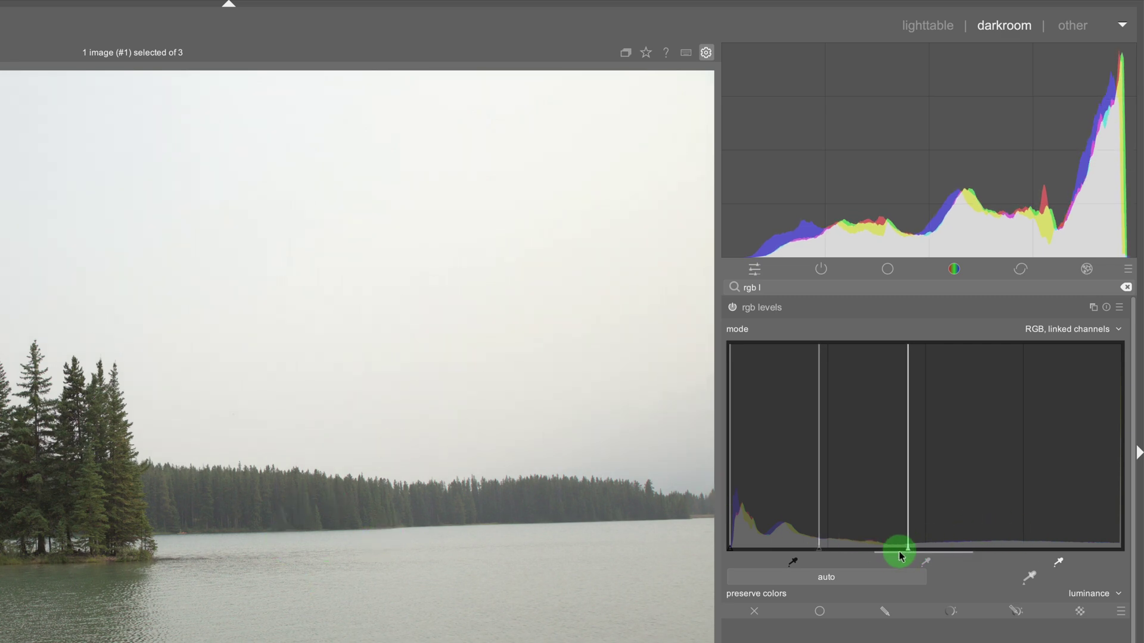
drag(906, 553, 886, 544)
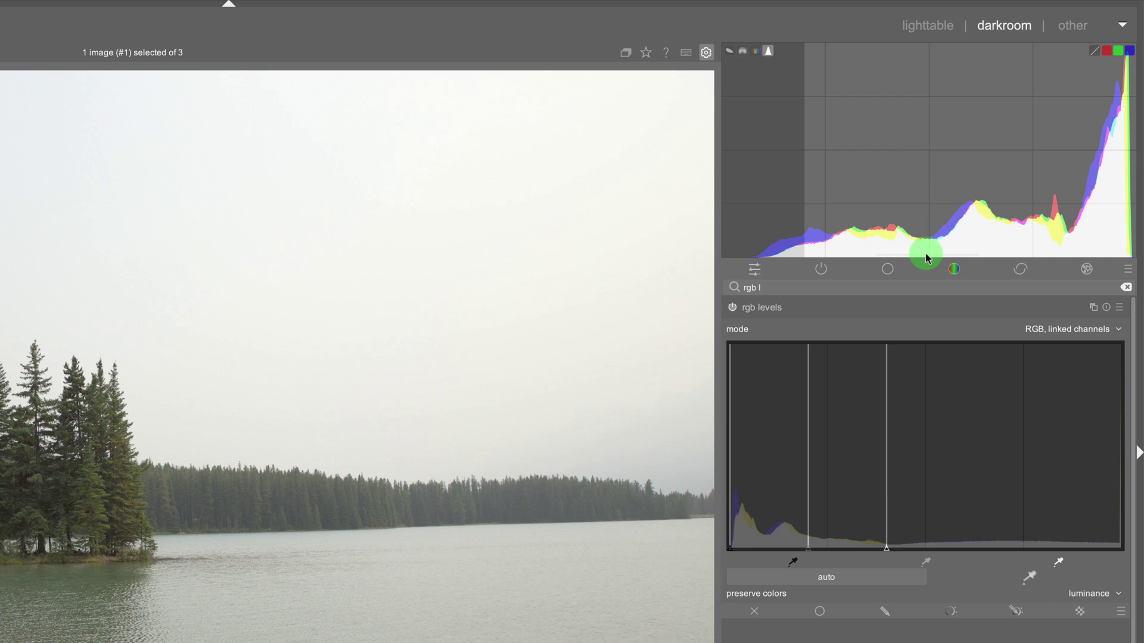
mouse_move(734, 552)
mouse_down()
mouse_move(728, 506)
mouse_move(733, 542)
mouse_move(753, 548)
mouse_up()
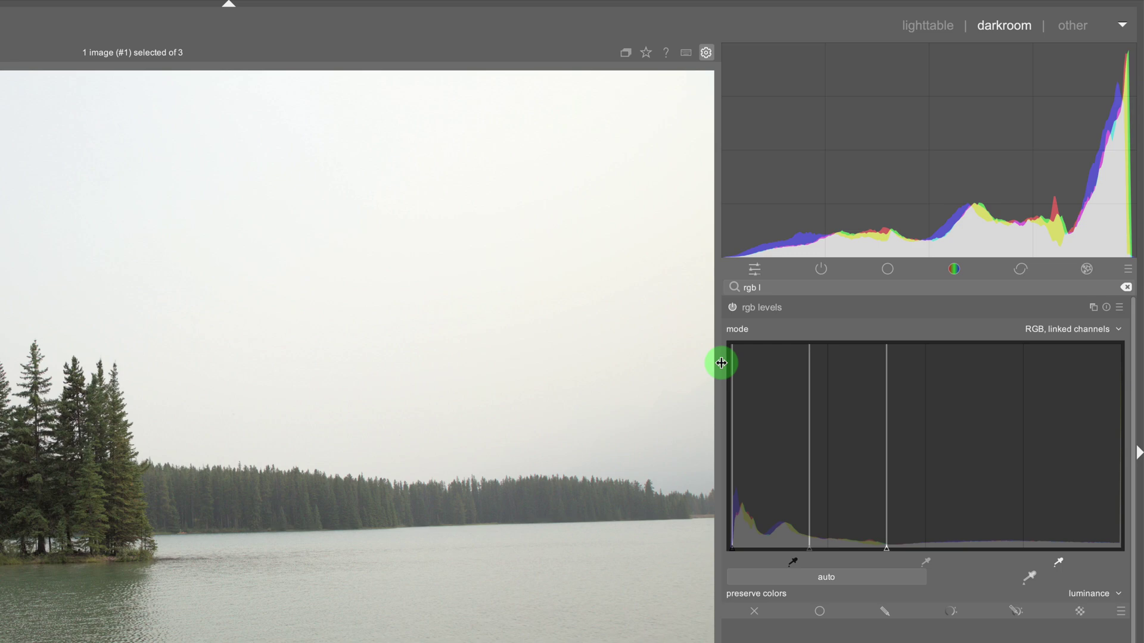
Compare before/after, then move the black point near the grey point for silhouetted trees
click(732, 307)
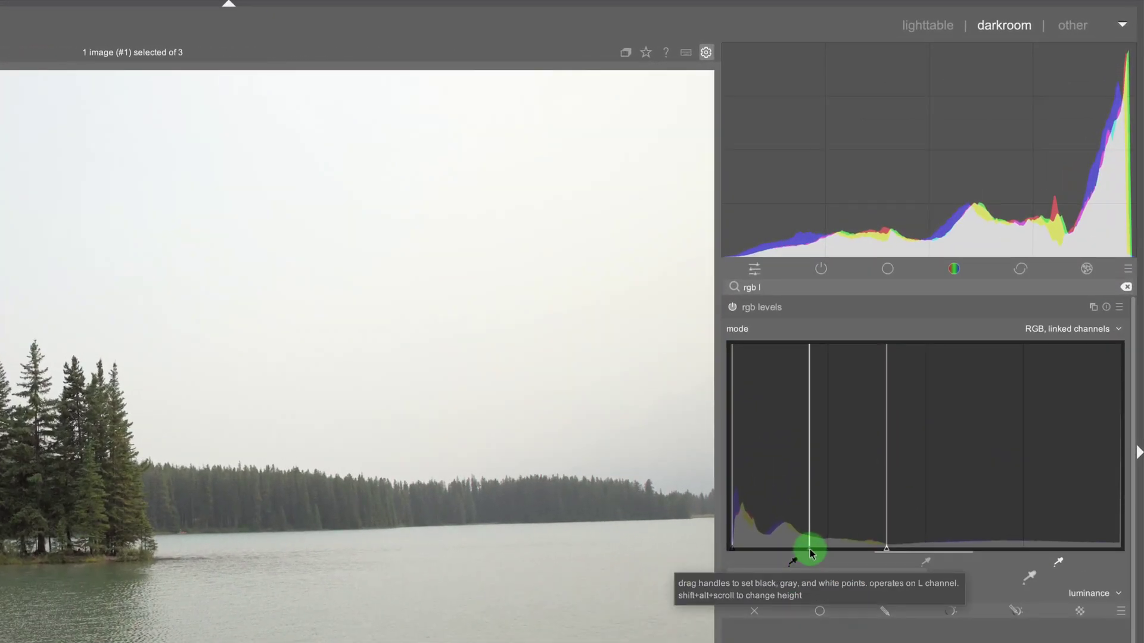
drag(812, 553, 781, 553)
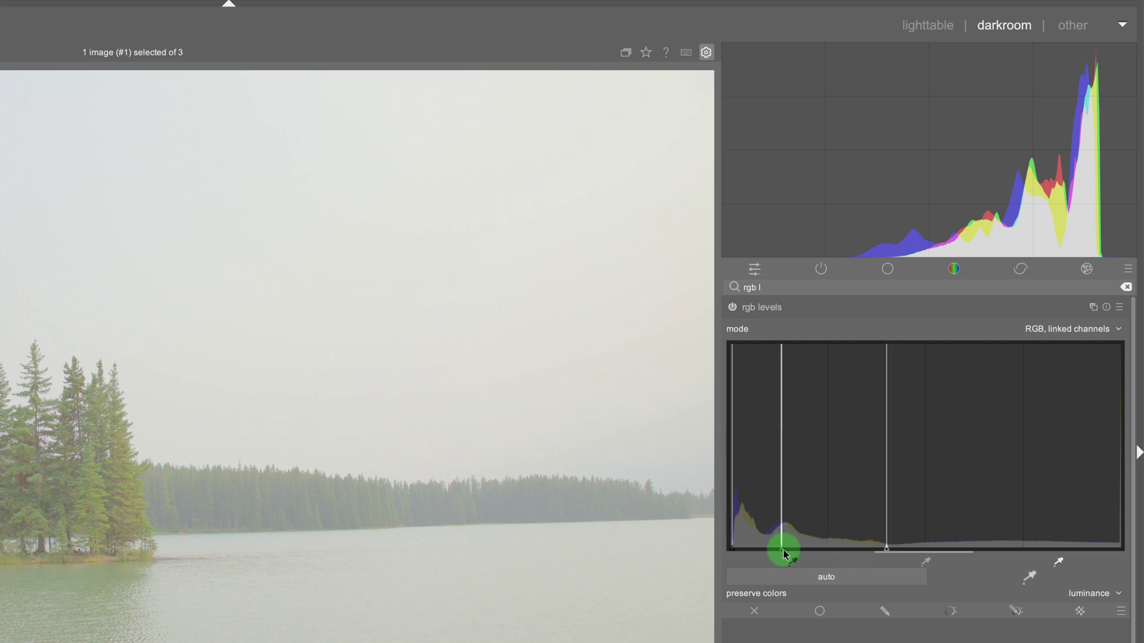
drag(783, 553, 835, 546)
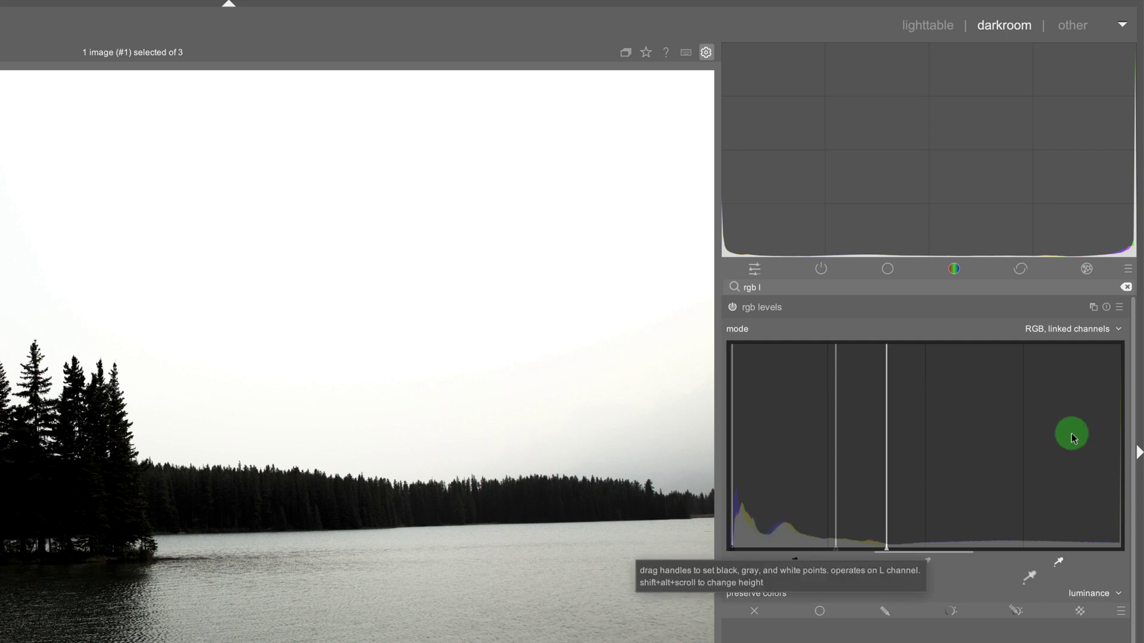
Reset rgb levels and sample the dark treeline as the black point
click(1106, 307)
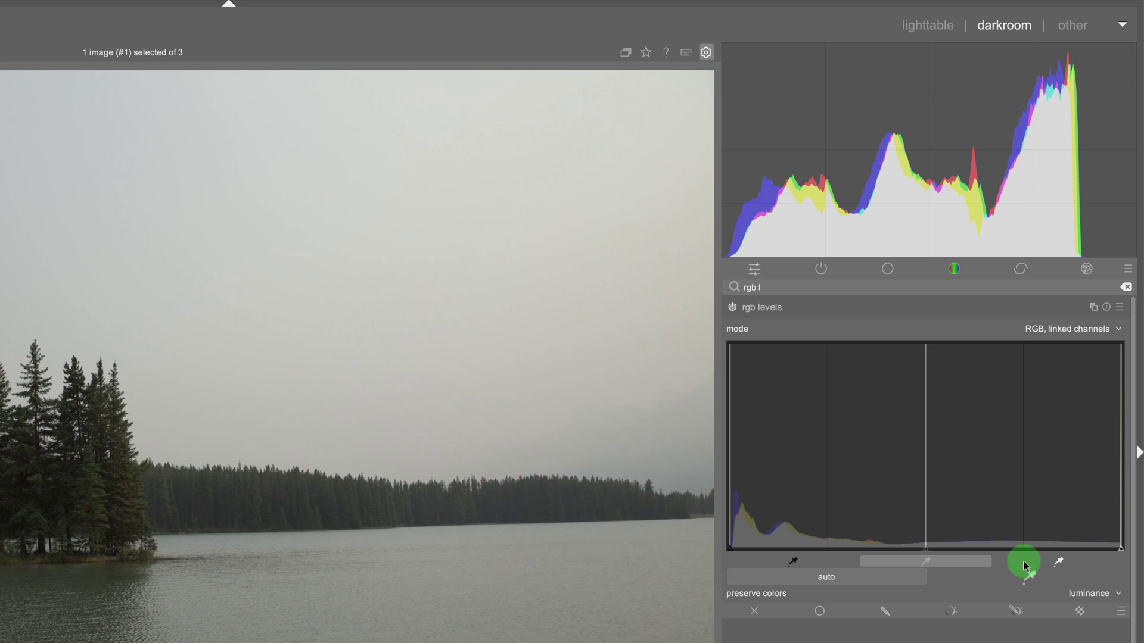
click(794, 563)
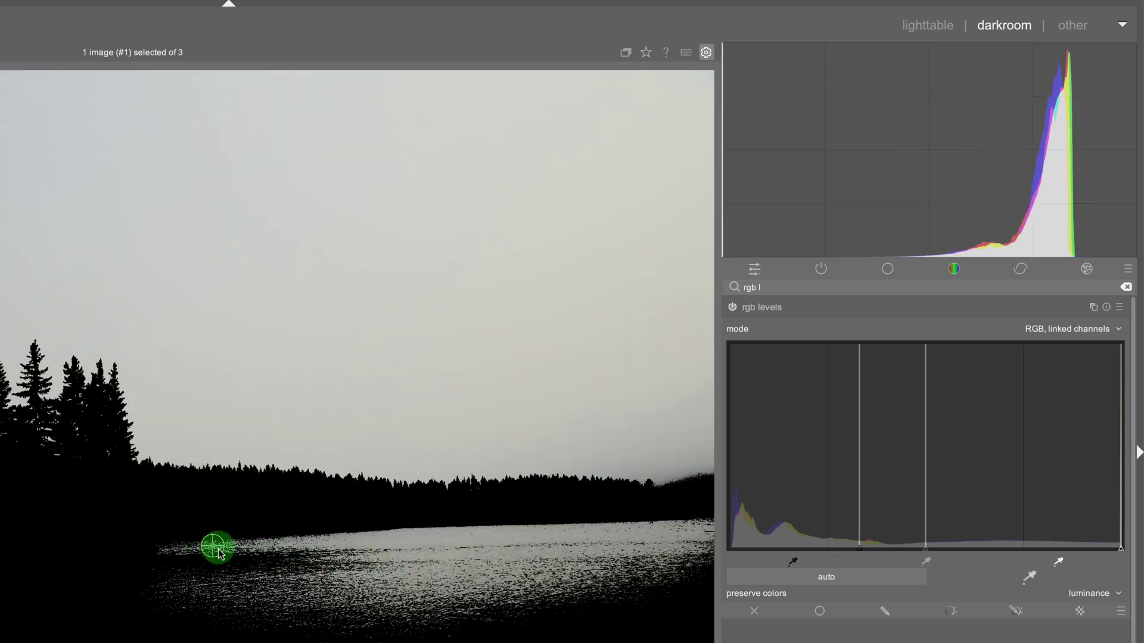
drag(212, 546, 1140, 332)
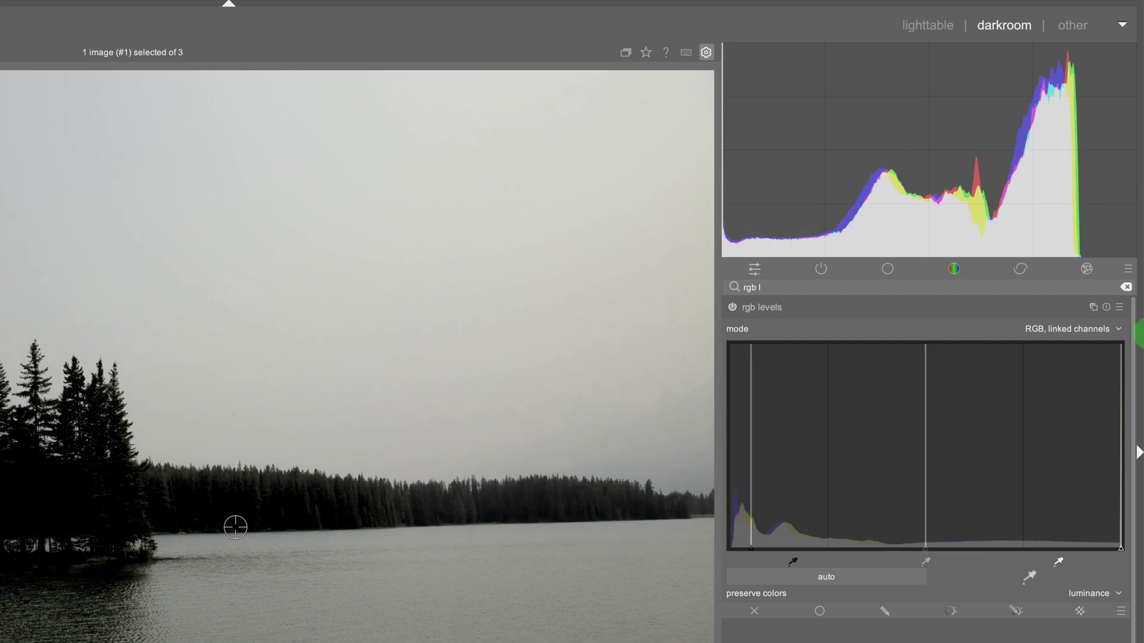
Sample the white point near the treeline and the grey point from the lake
click(1058, 560)
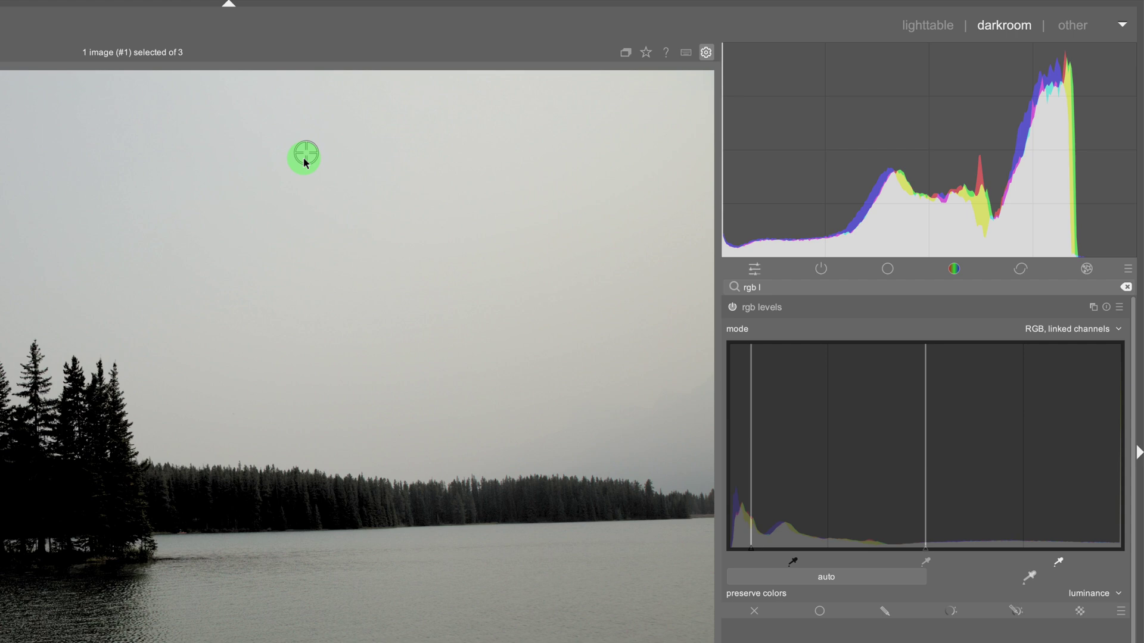
drag(305, 155, 174, 345)
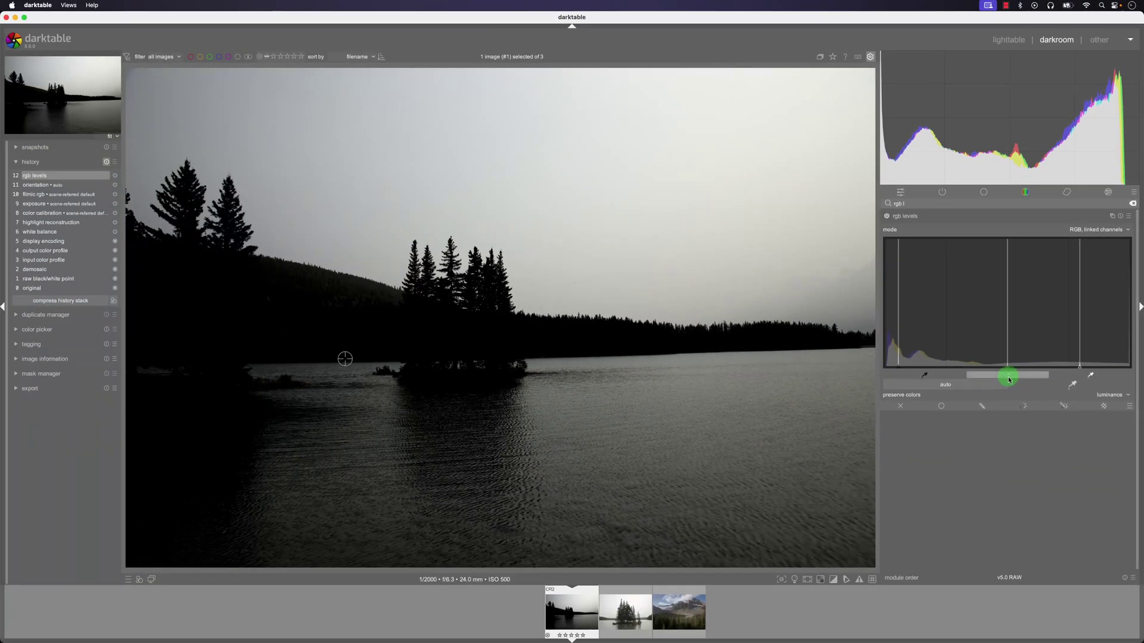
click(1008, 380)
click(297, 344)
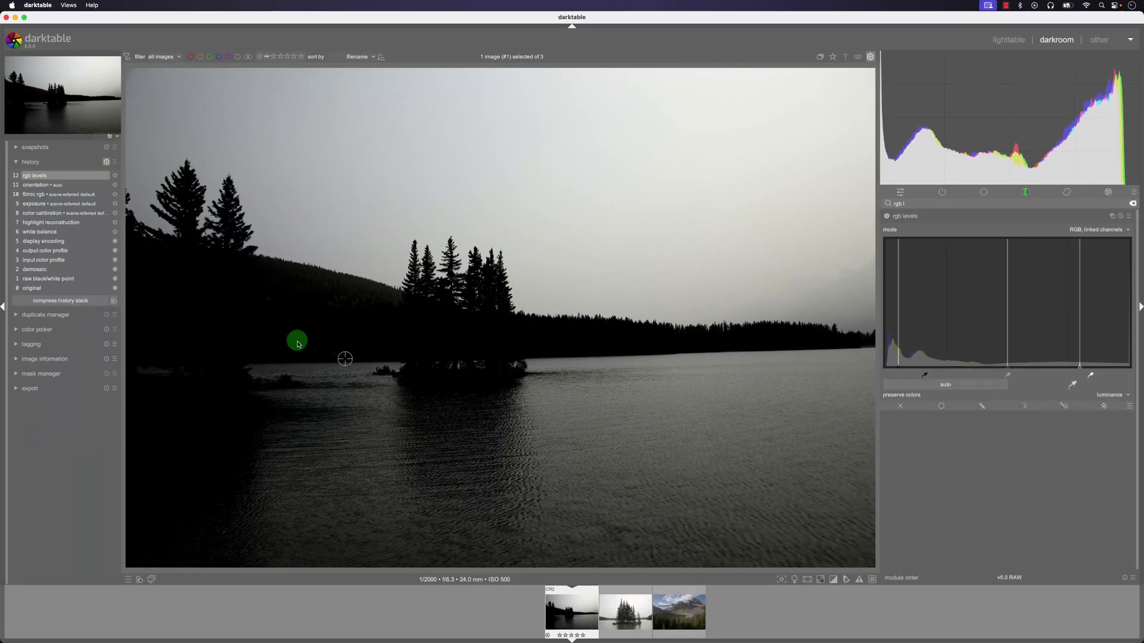
click(422, 335)
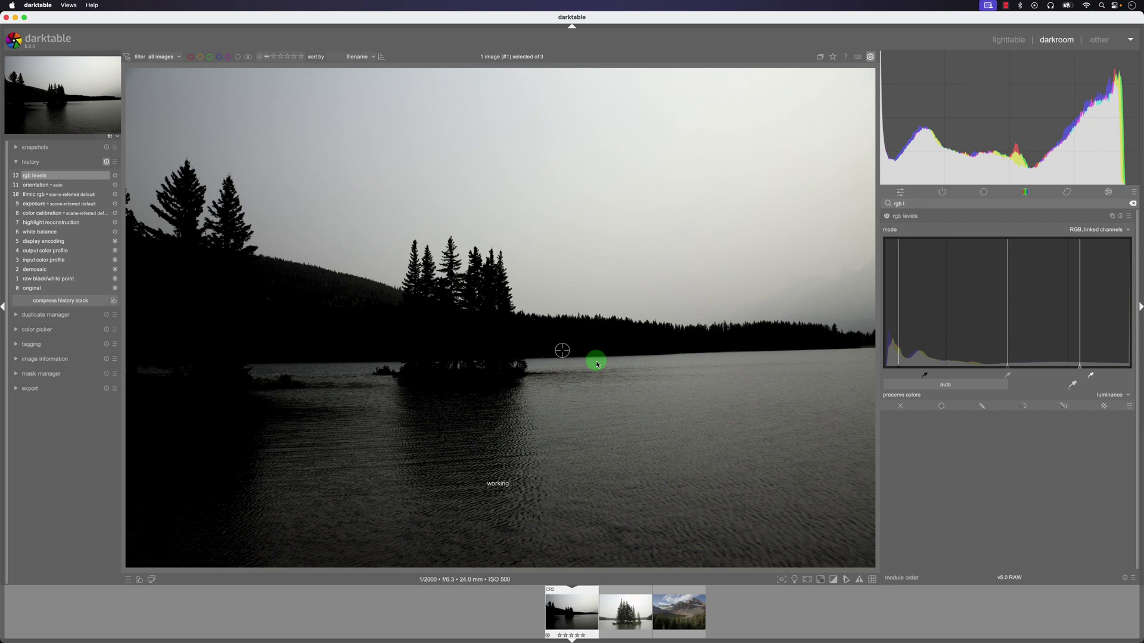
drag(596, 363, 598, 332)
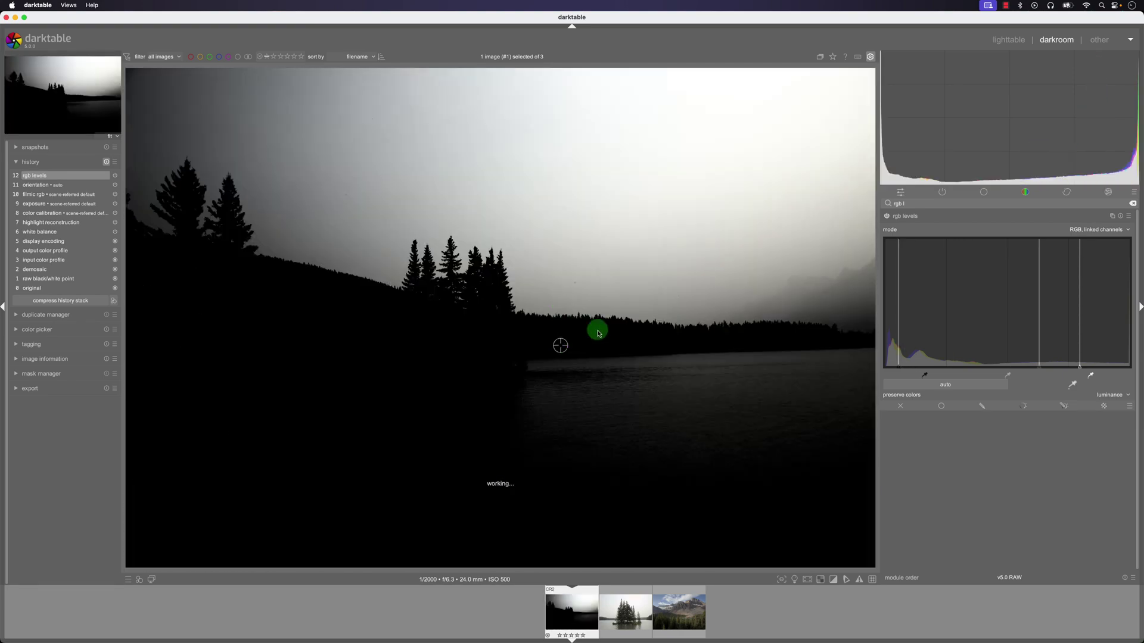
Stop grey sampling, reset the levels, apply auto levels, and arm the white-point picker
click(1061, 239)
click(1123, 216)
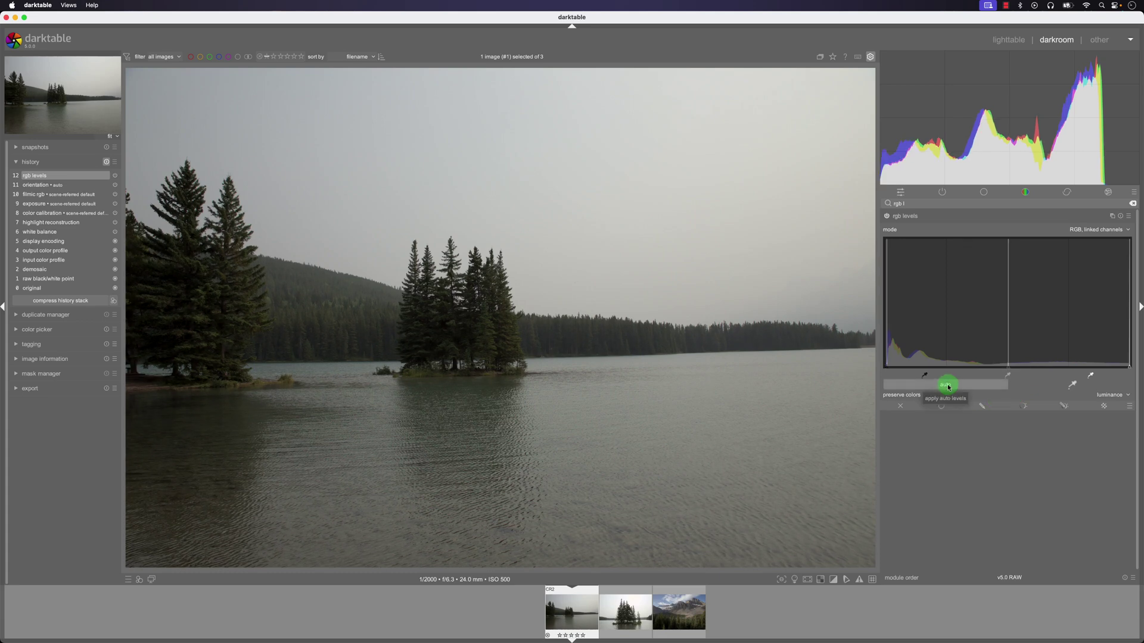
click(898, 367)
click(1007, 370)
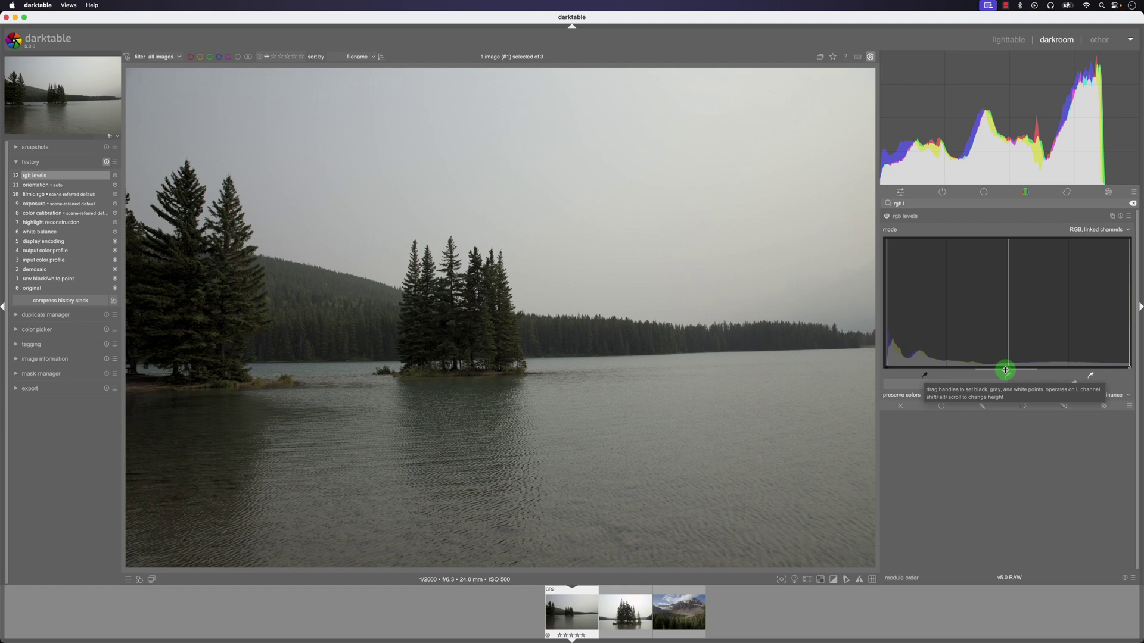
click(1111, 231)
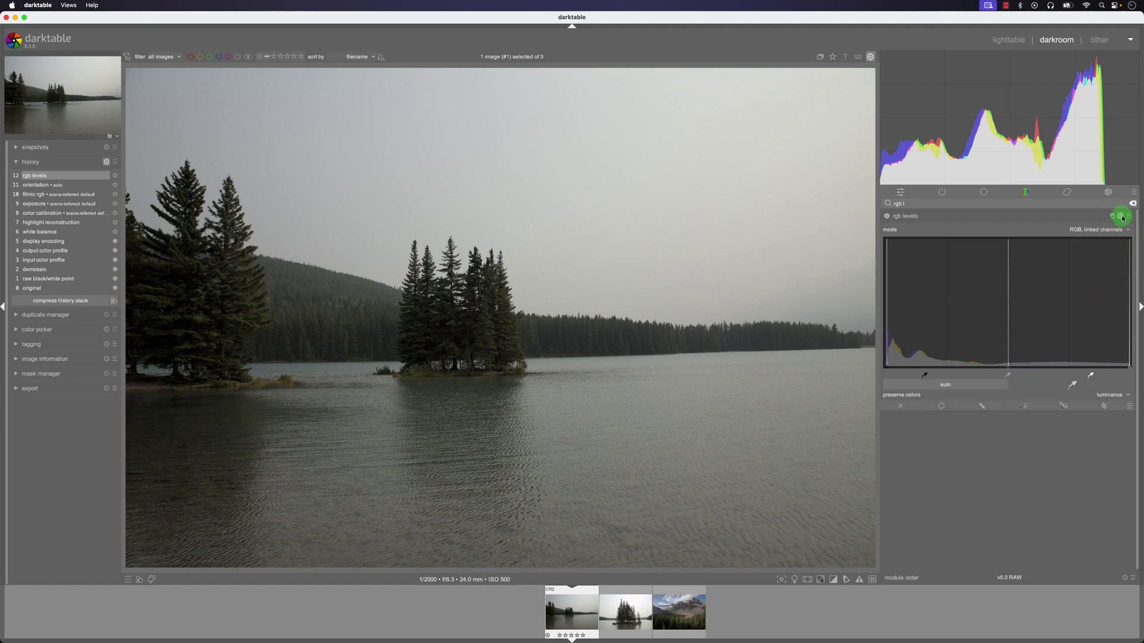
click(1074, 385)
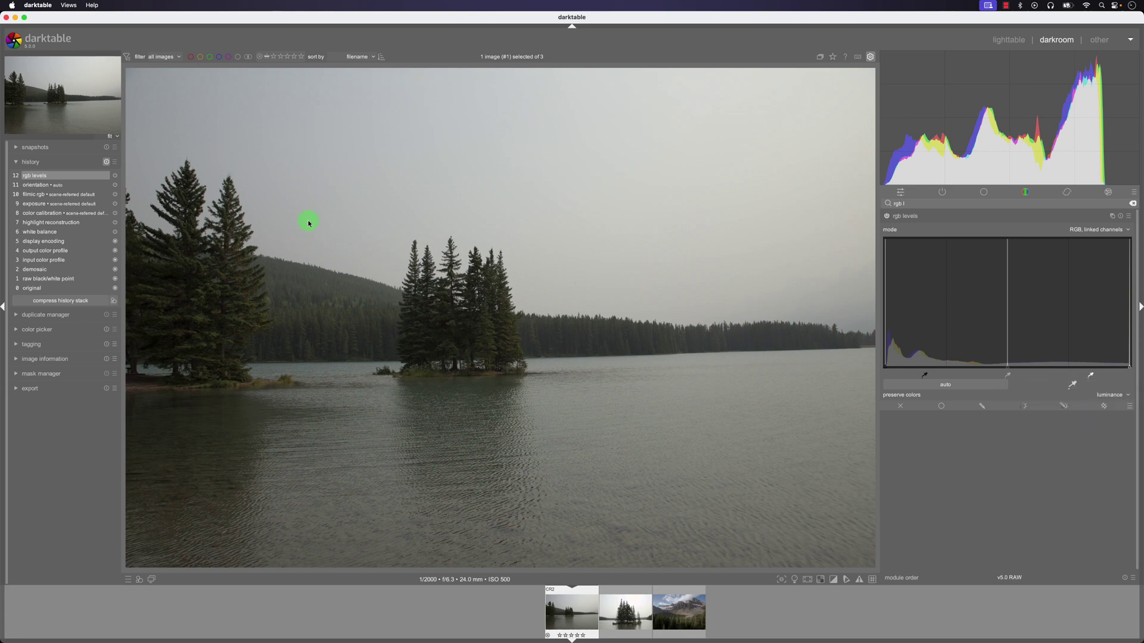
Sample the white point over most of the photo, then pull the white point left to the histogram's edge
click(1063, 386)
click(609, 138)
click(1072, 384)
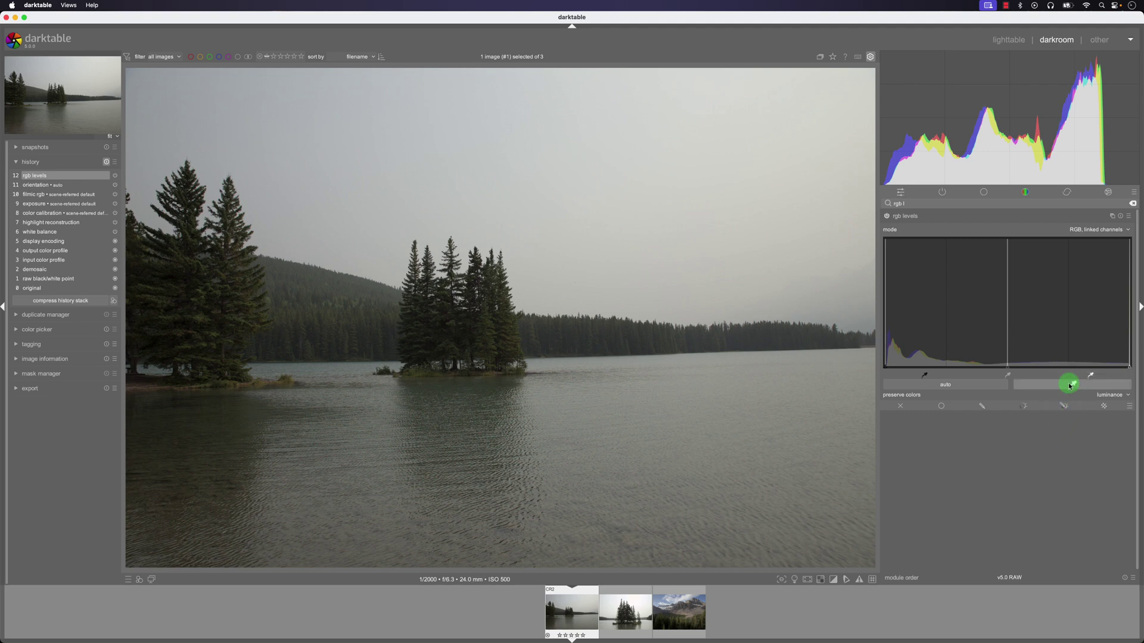
drag(327, 207, 594, 426)
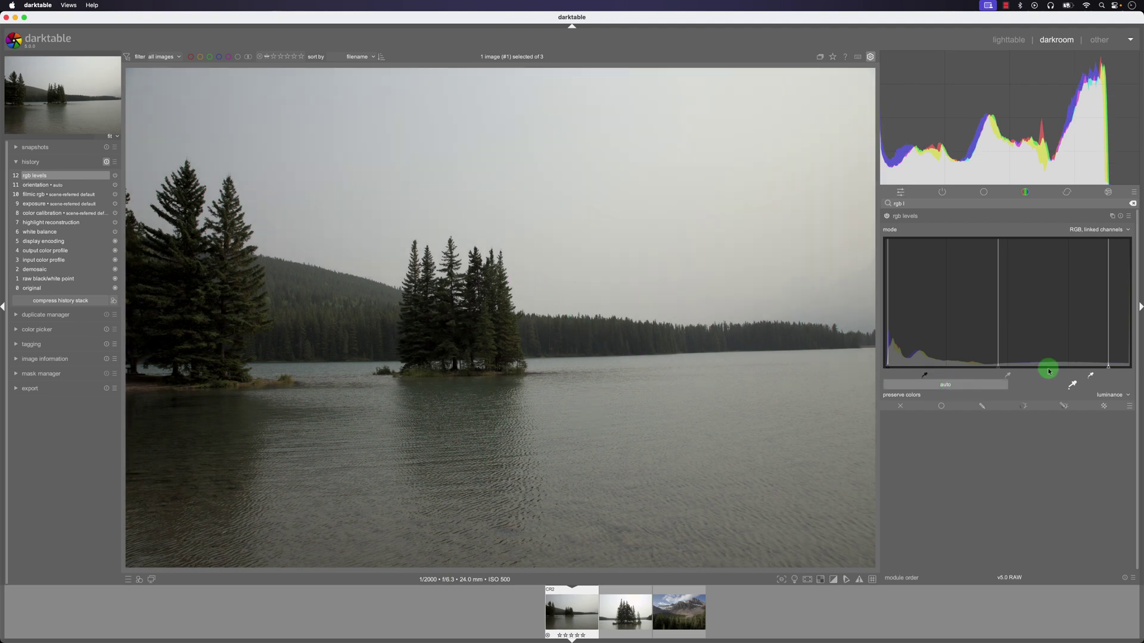
click(461, 256)
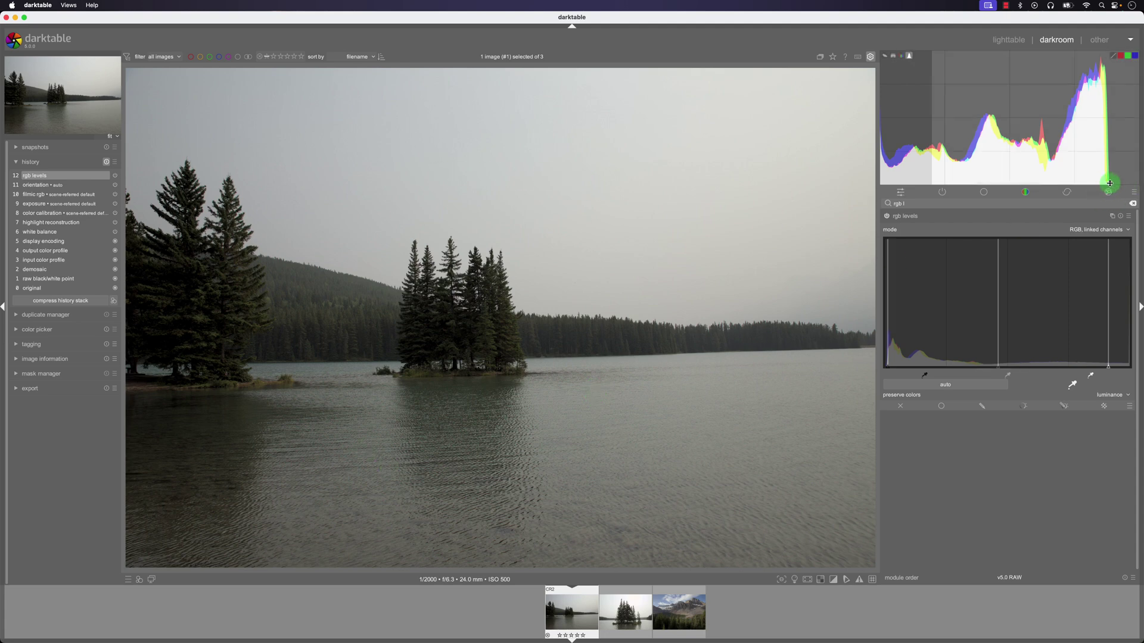
click(1113, 365)
drag(1109, 370, 1035, 364)
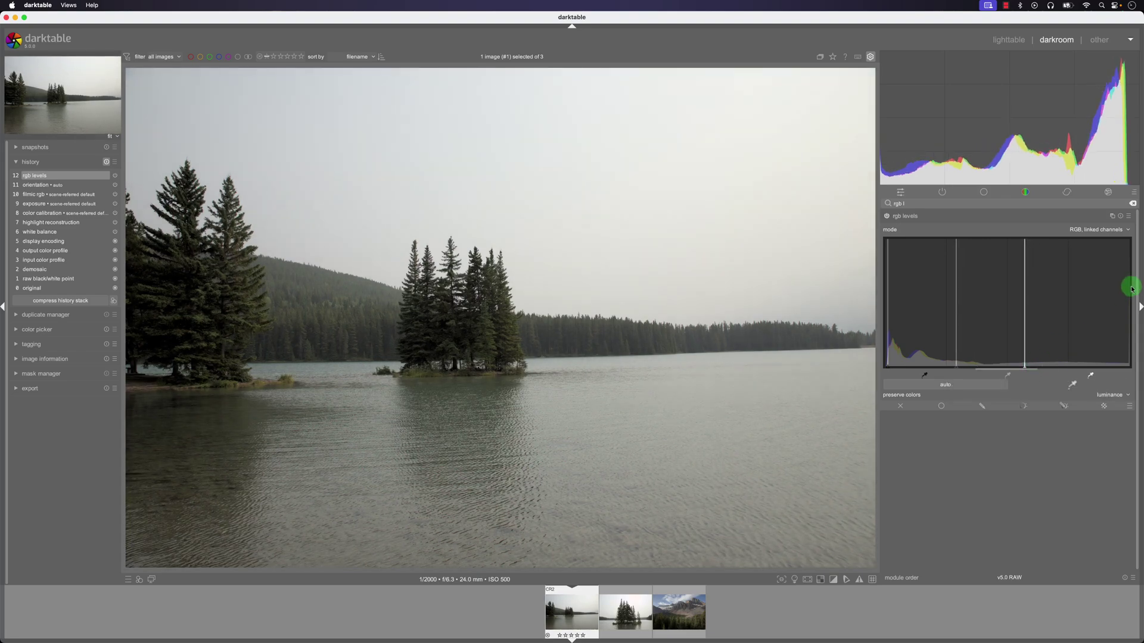
Reset rgb levels, switch to RGB, independent channels, and show the red channel
click(1121, 218)
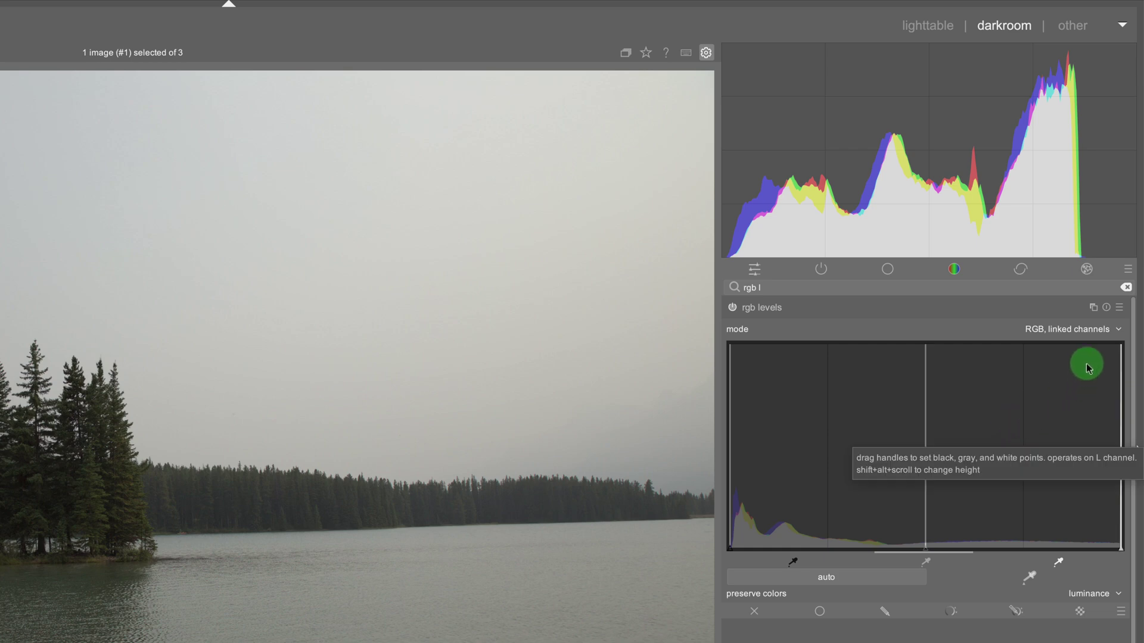
click(1097, 334)
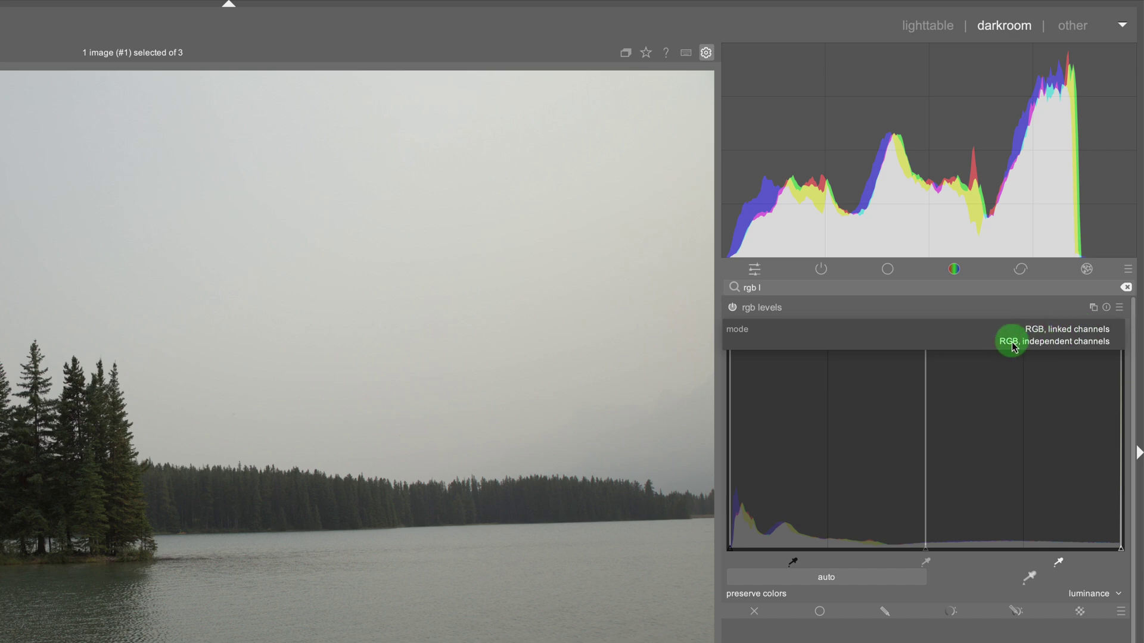
click(1065, 341)
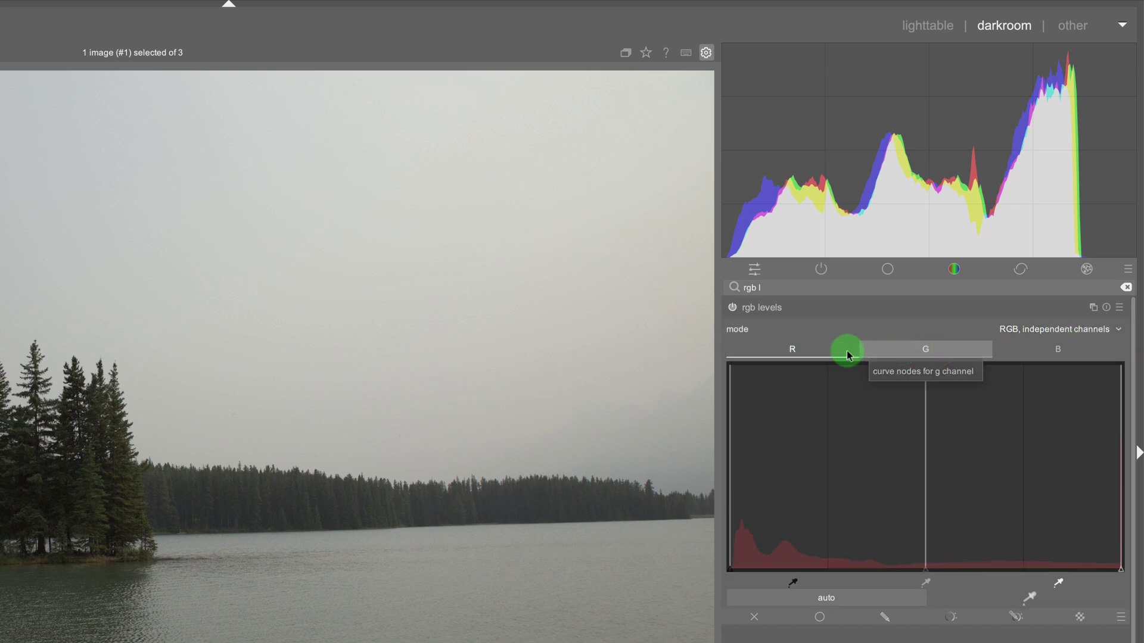
click(931, 349)
click(1076, 352)
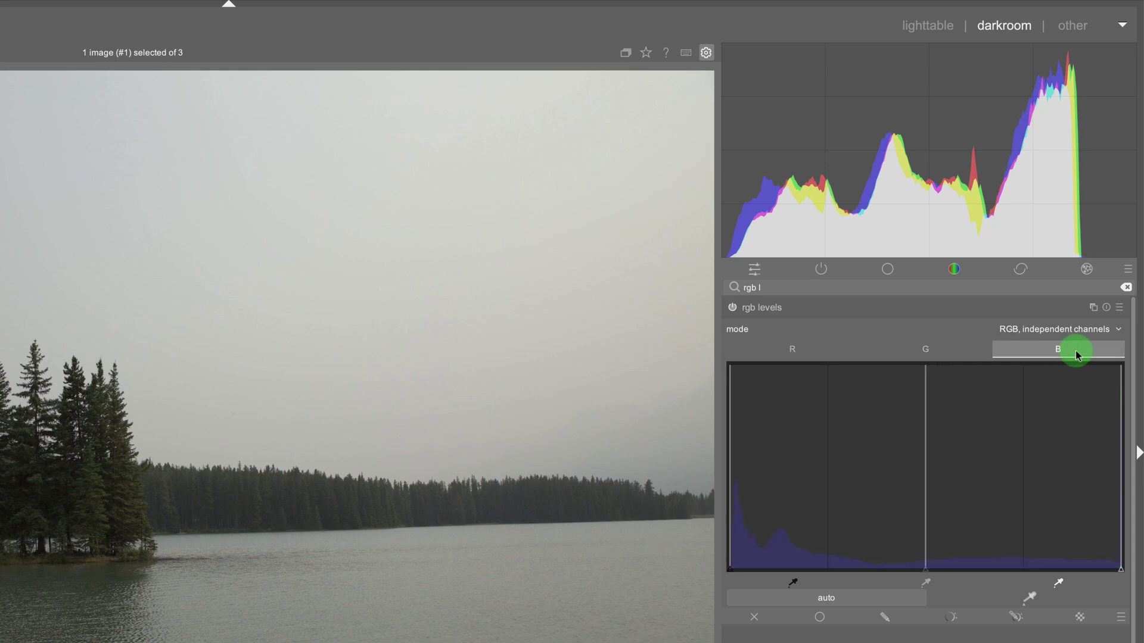
click(817, 347)
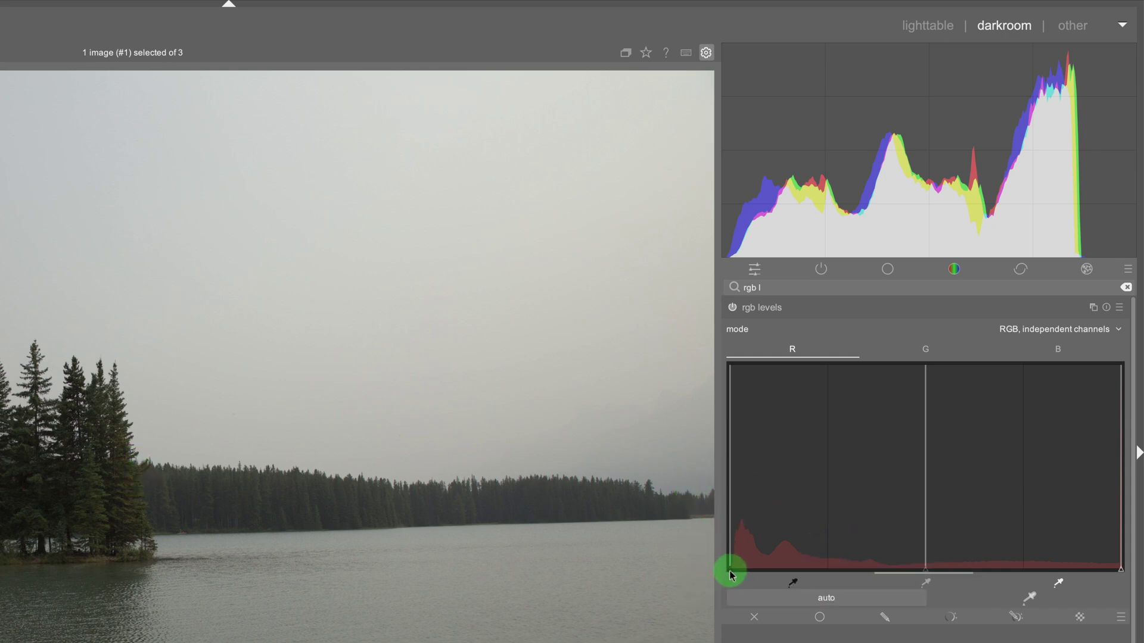
Adjust the red channel's black and white points, tinting the photo pink
drag(731, 574, 769, 572)
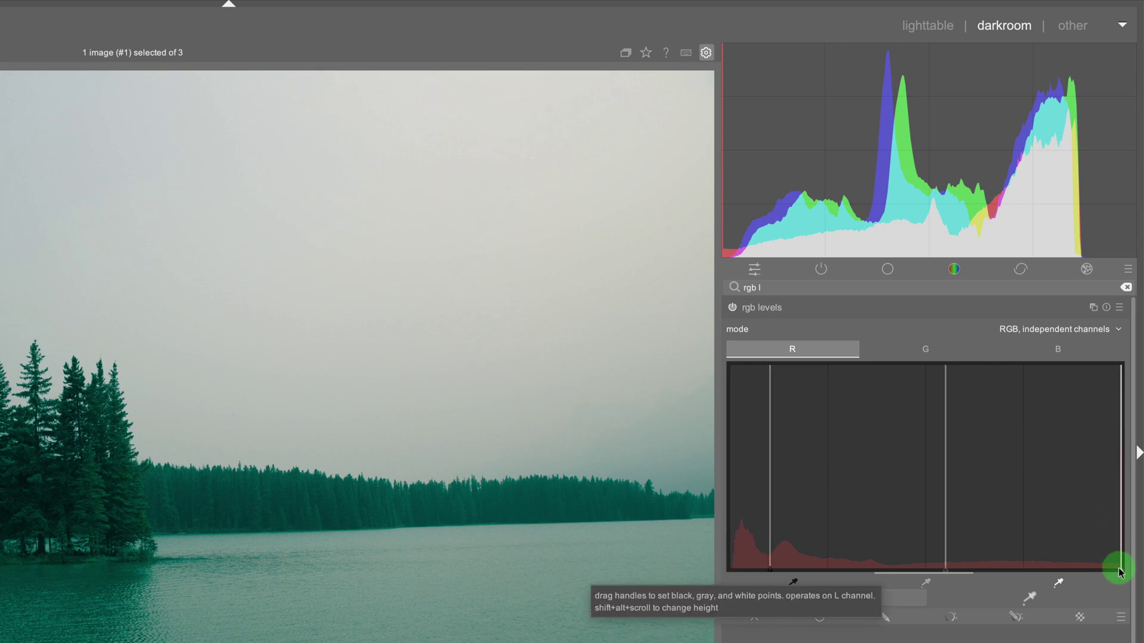
drag(1119, 573, 1000, 574)
drag(768, 572, 723, 573)
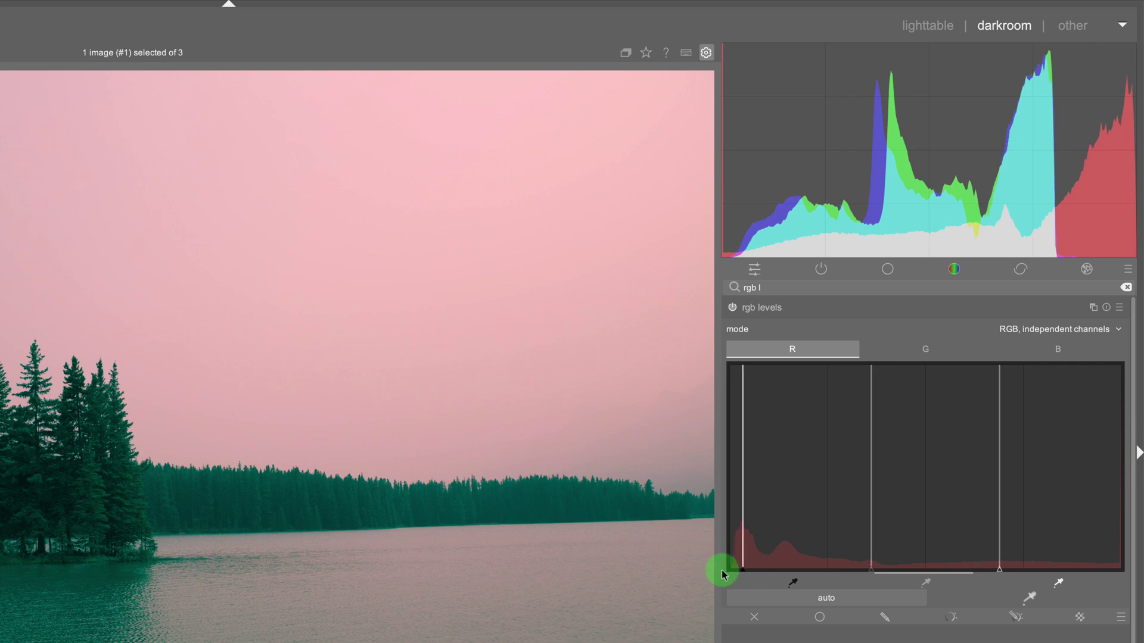
Briefly return to linked channels, then switch back to RGB, independent channels
click(1093, 329)
click(1098, 311)
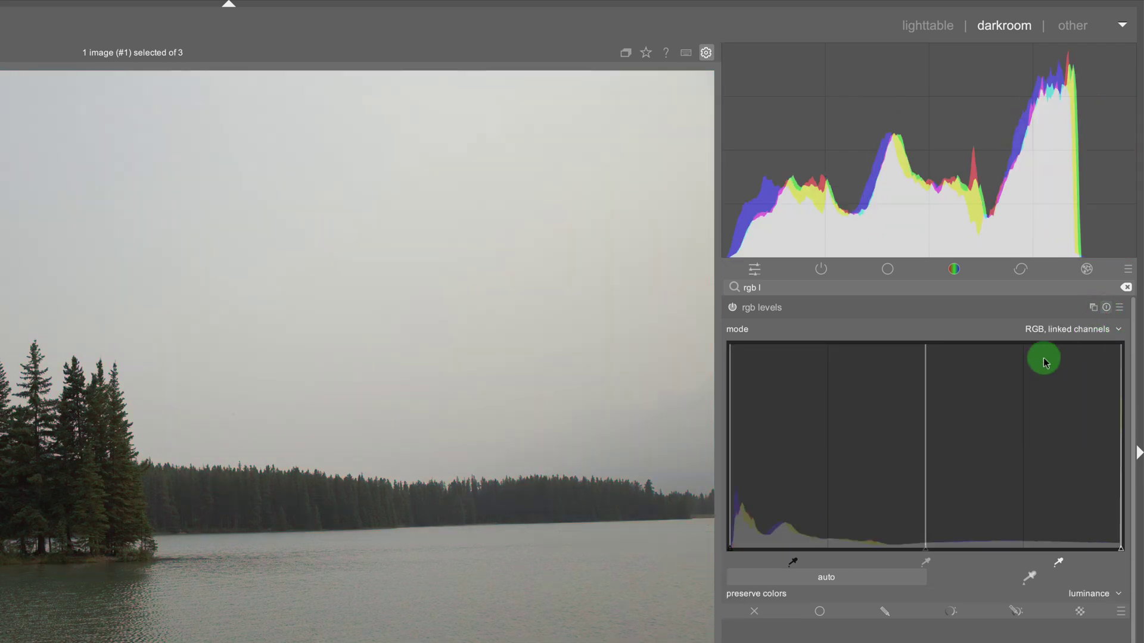
click(1088, 329)
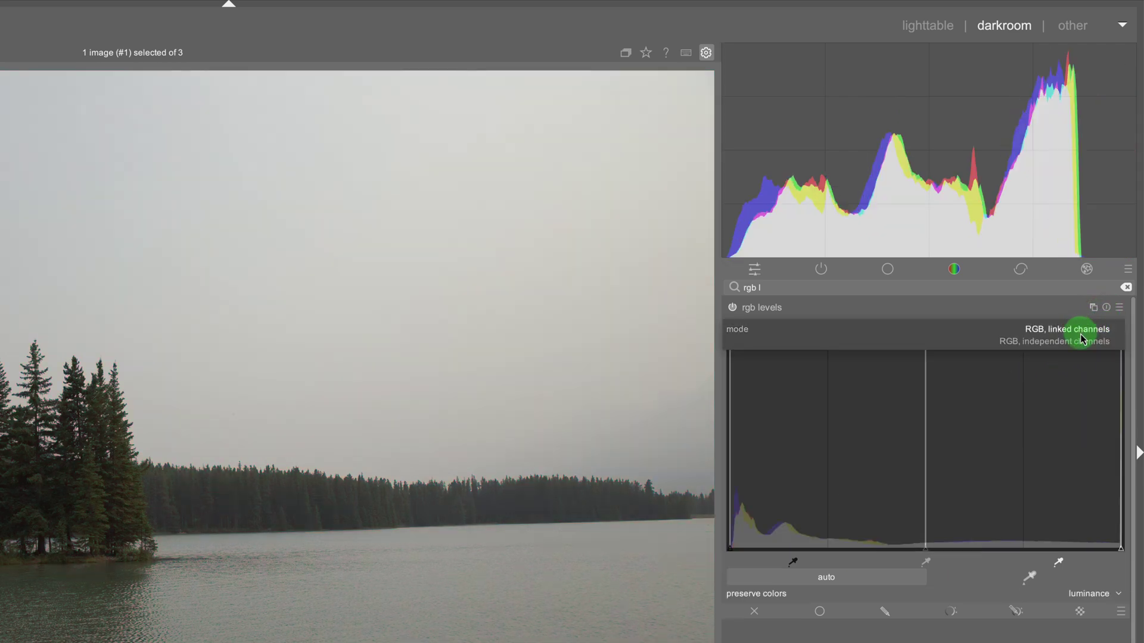
click(1042, 348)
Test the green channel's black and white points, then restore them
click(930, 350)
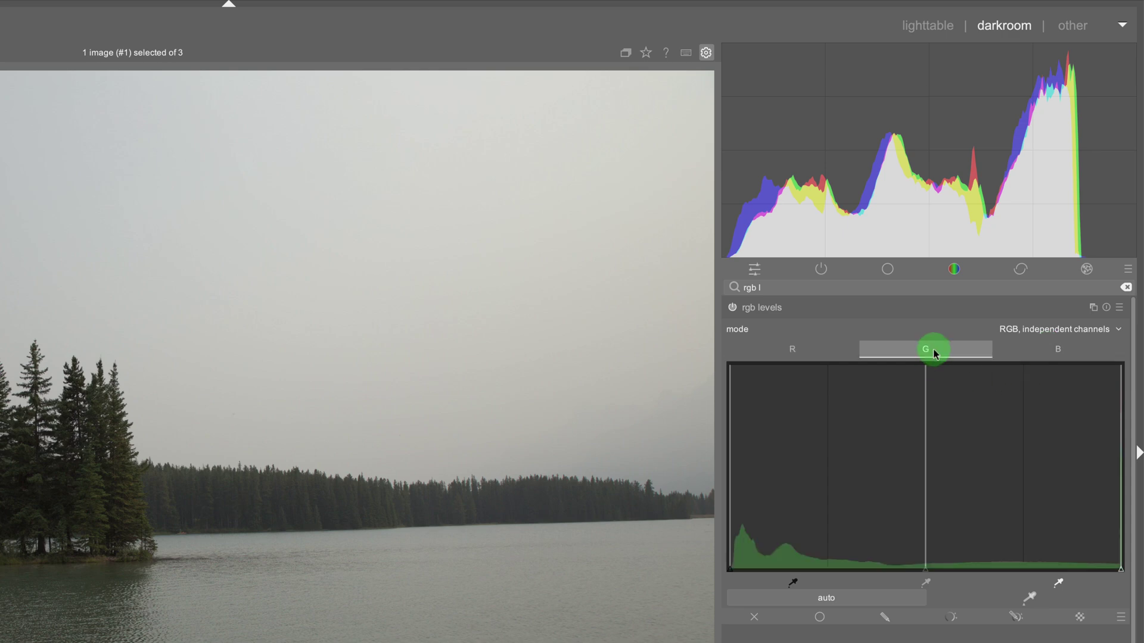
click(752, 548)
click(737, 576)
drag(731, 575, 710, 564)
click(1102, 577)
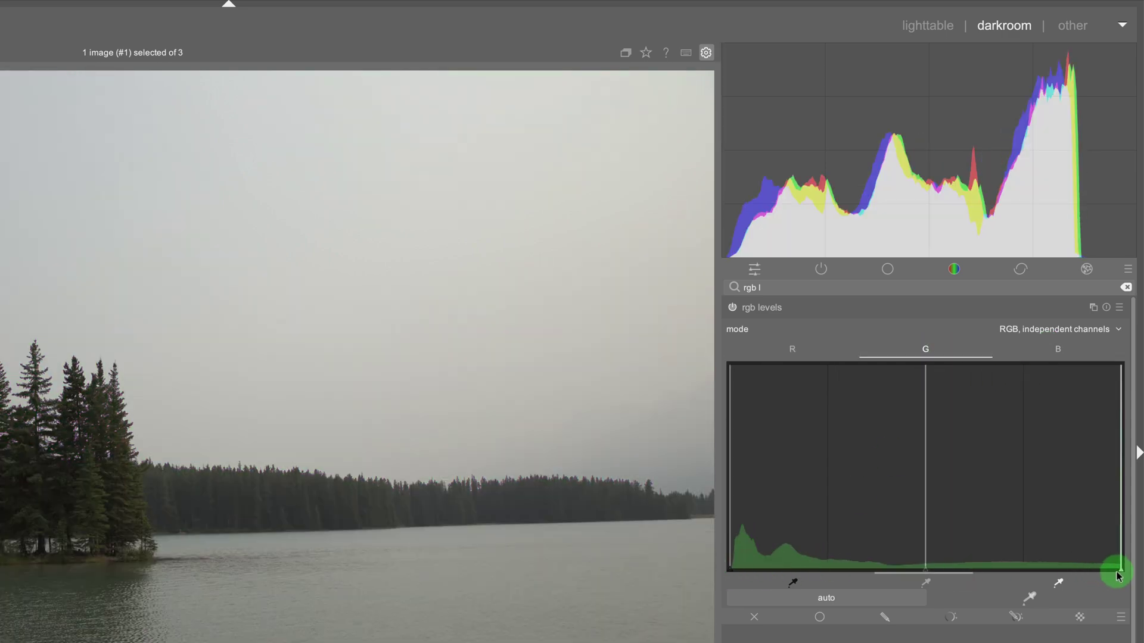
mouse_move(1109, 574)
mouse_down()
mouse_move(988, 566)
mouse_move(1120, 569)
mouse_up()
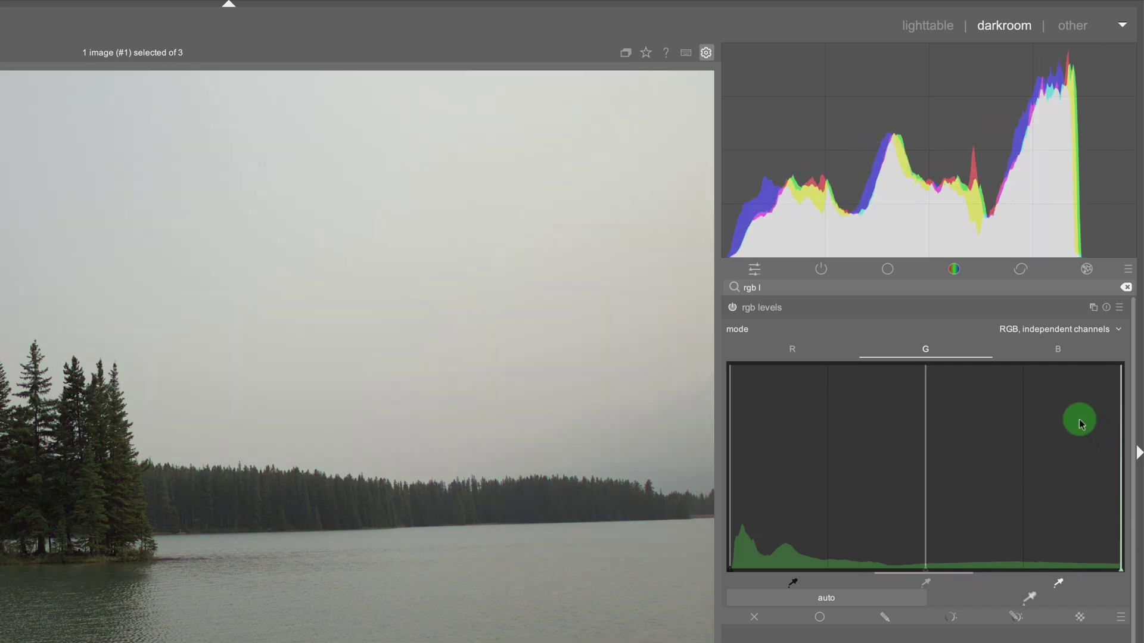
Test the blue channel's black and white point handles
click(1064, 357)
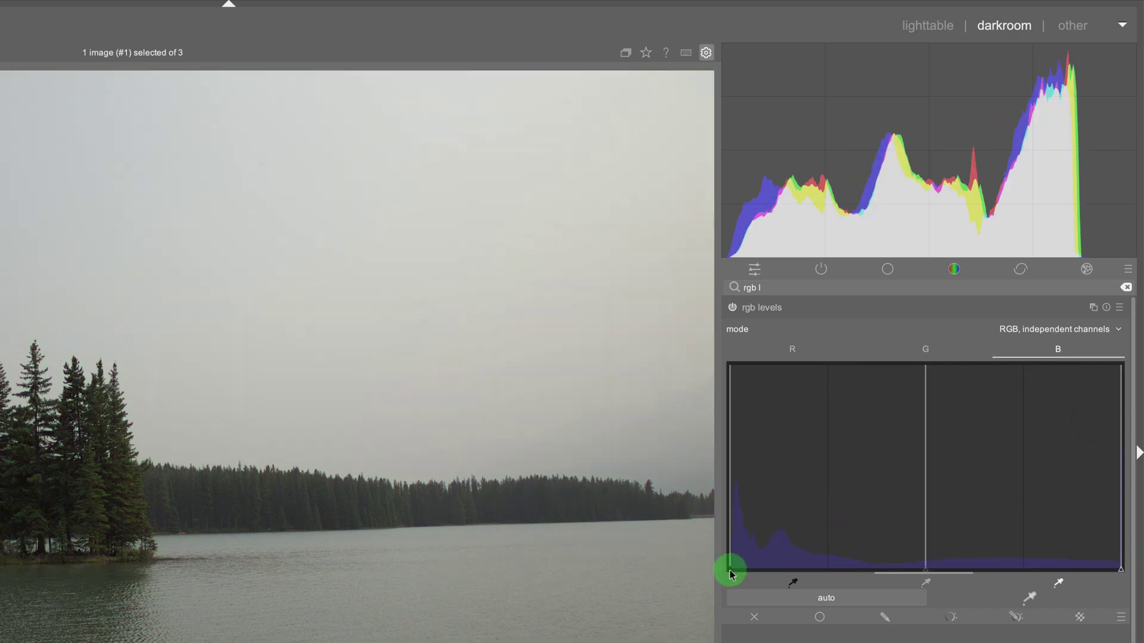
drag(732, 575, 690, 572)
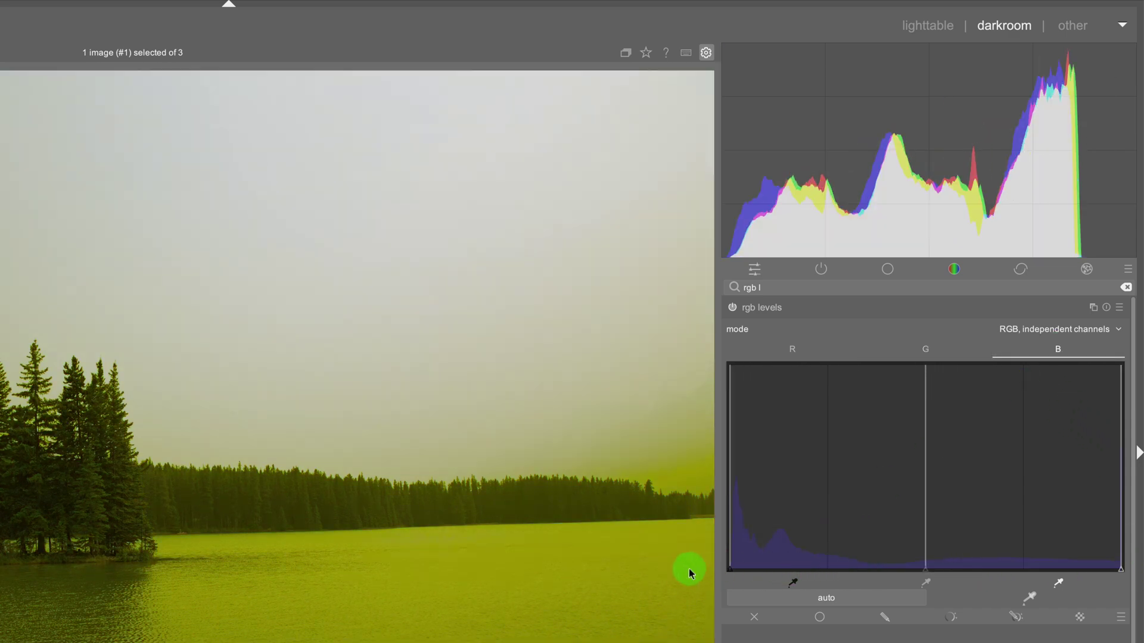
click(1122, 566)
mouse_move(1123, 573)
mouse_down()
mouse_move(978, 567)
mouse_move(1122, 570)
mouse_up()
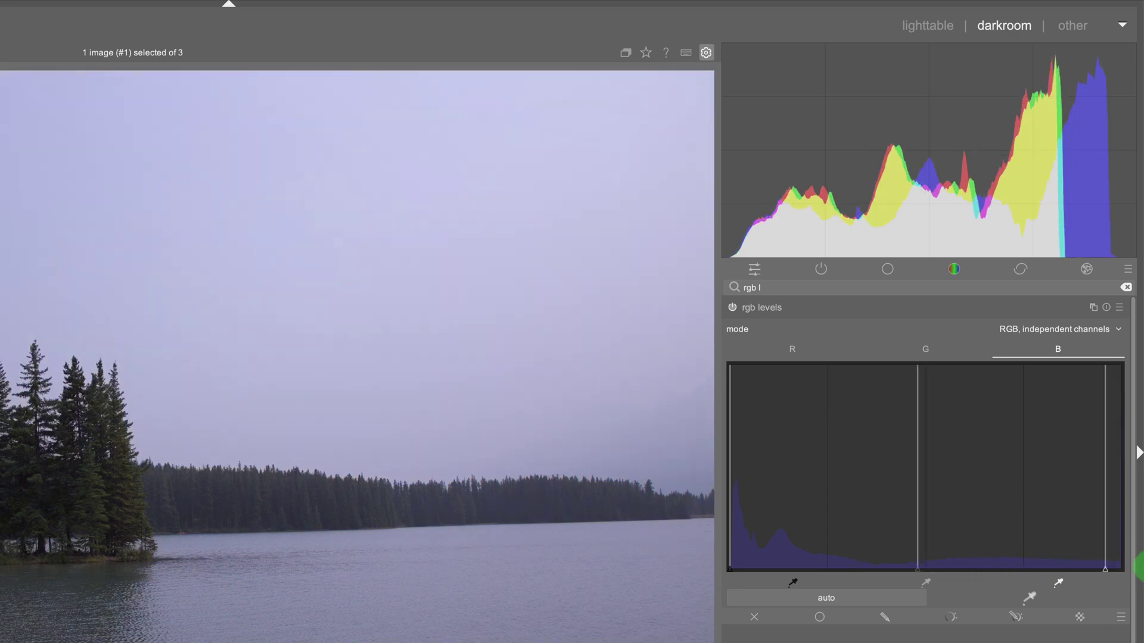
click(730, 573)
mouse_move(731, 575)
mouse_down()
mouse_move(824, 566)
mouse_move(730, 573)
mouse_up()
click(1119, 574)
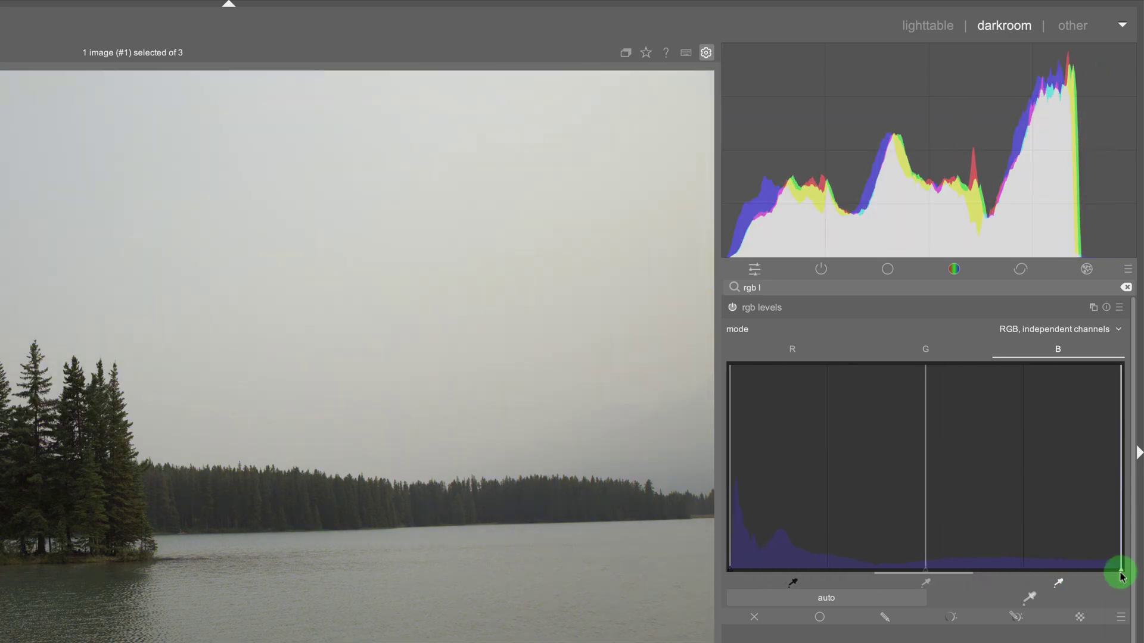
drag(1122, 573, 1126, 519)
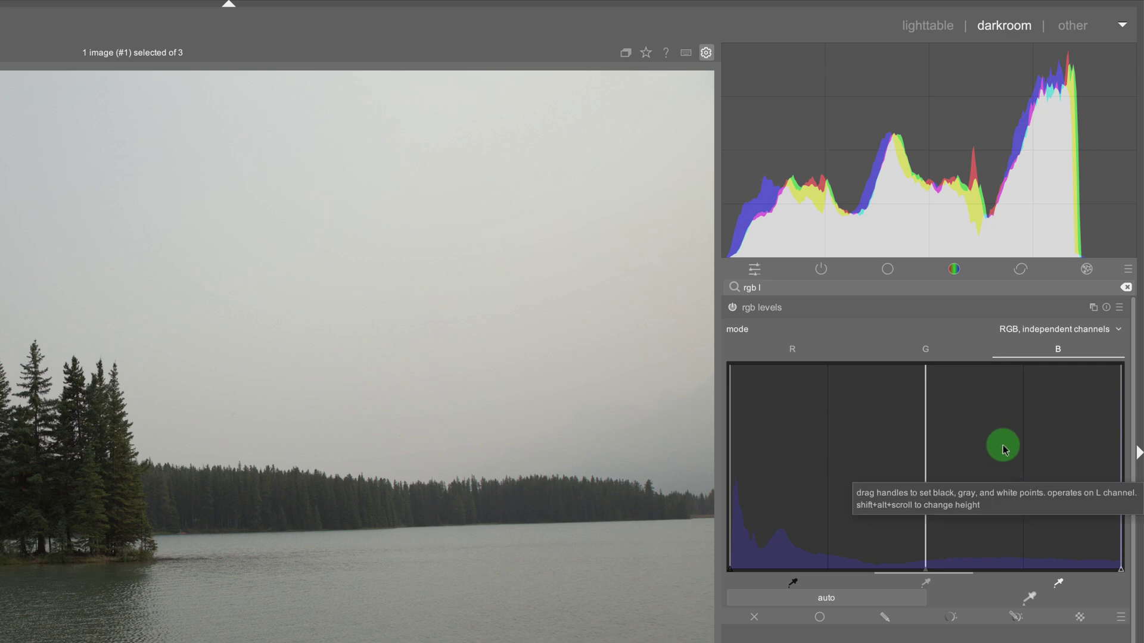
Switch to RGB, linked channels, test and reset the white point, then nudge the black point up
click(1037, 331)
click(1034, 317)
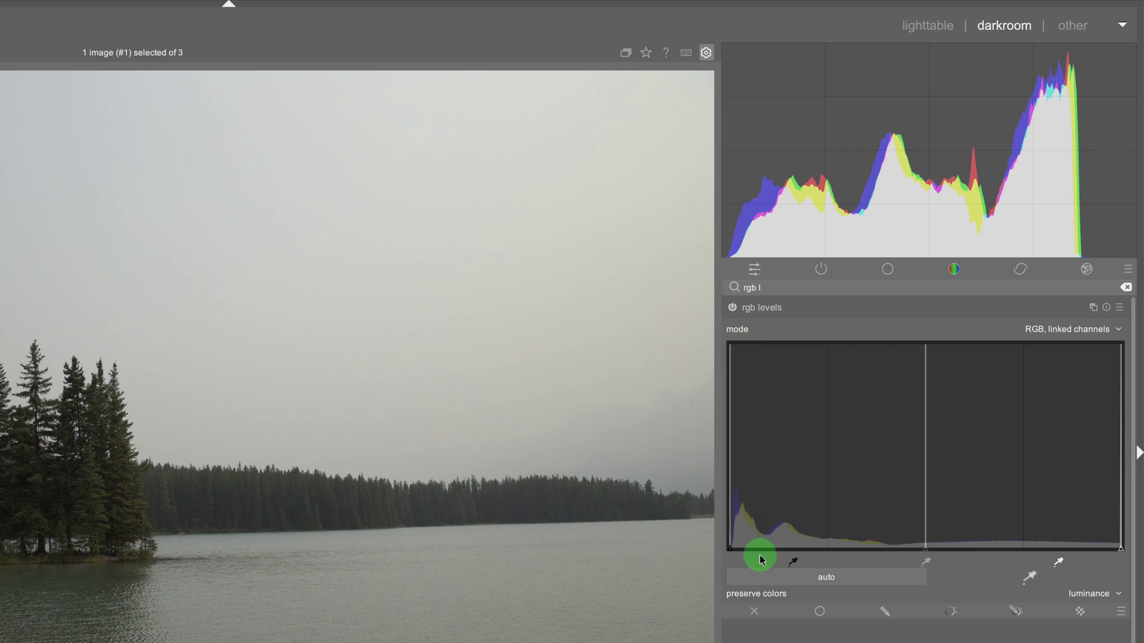
mouse_move(733, 553)
mouse_down()
mouse_move(776, 547)
mouse_move(729, 548)
mouse_up()
click(1056, 551)
mouse_move(1123, 555)
mouse_down()
mouse_move(967, 546)
mouse_move(1021, 546)
mouse_up()
double_click(1066, 546)
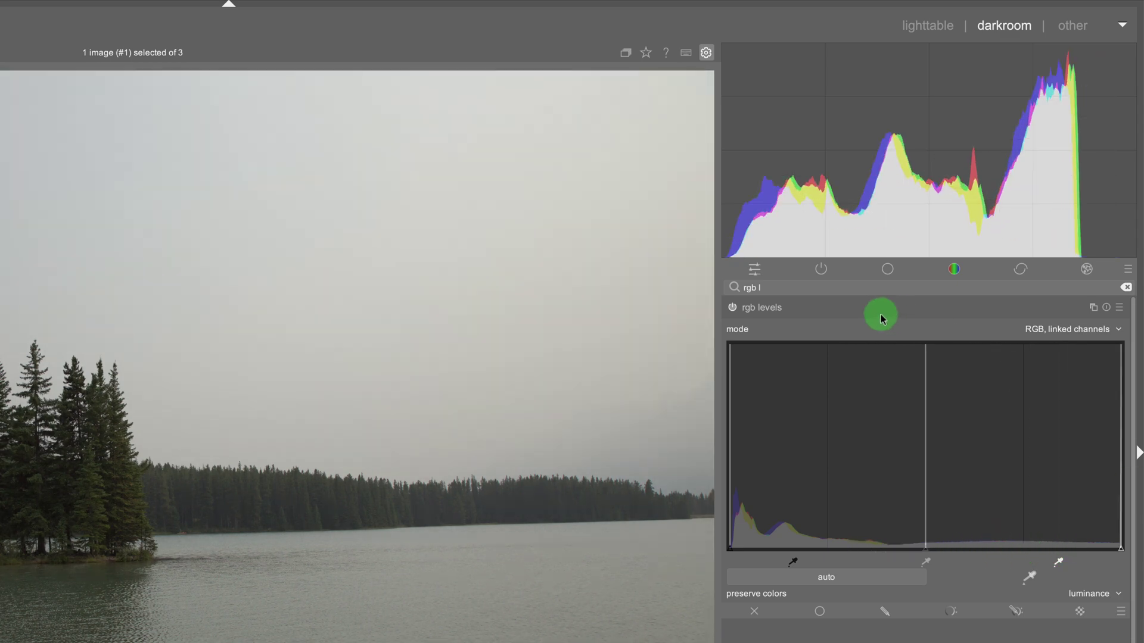
mouse_move(732, 350)
mouse_down()
mouse_move(777, 347)
mouse_move(739, 356)
mouse_up()
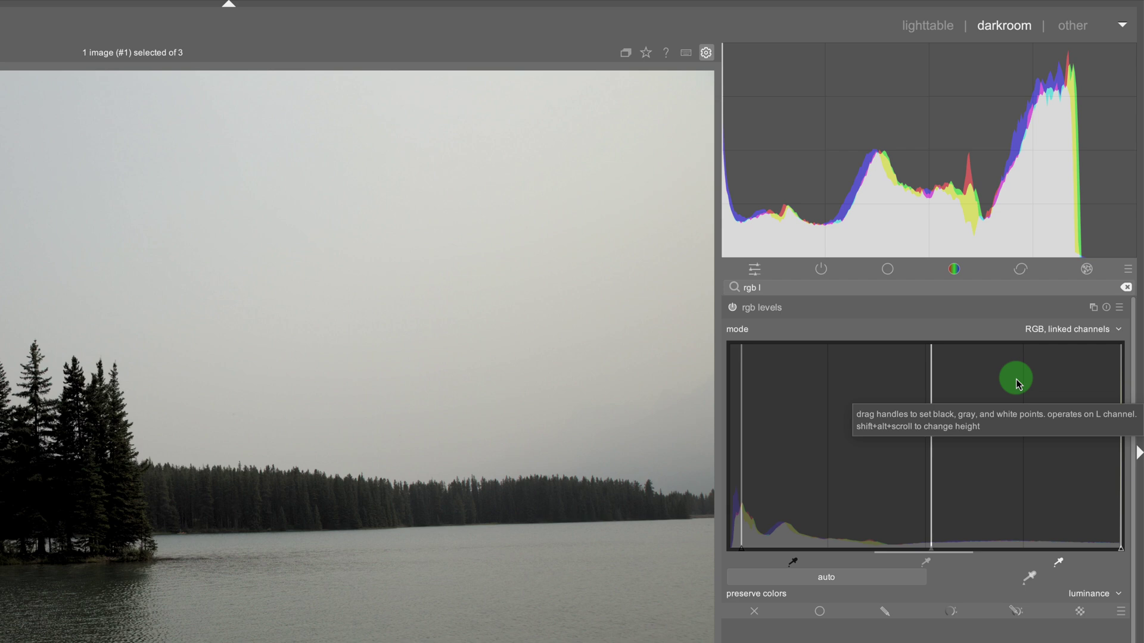
Reset rgb levels, keep preserve colors on luminance, and nudge the black point
click(1106, 308)
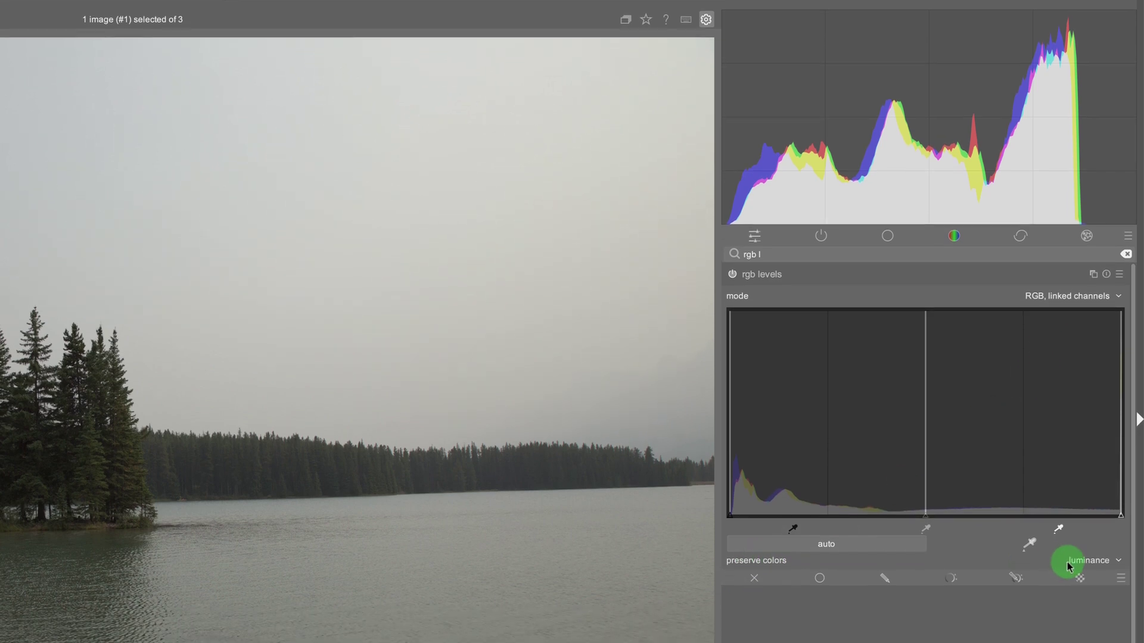
click(1116, 555)
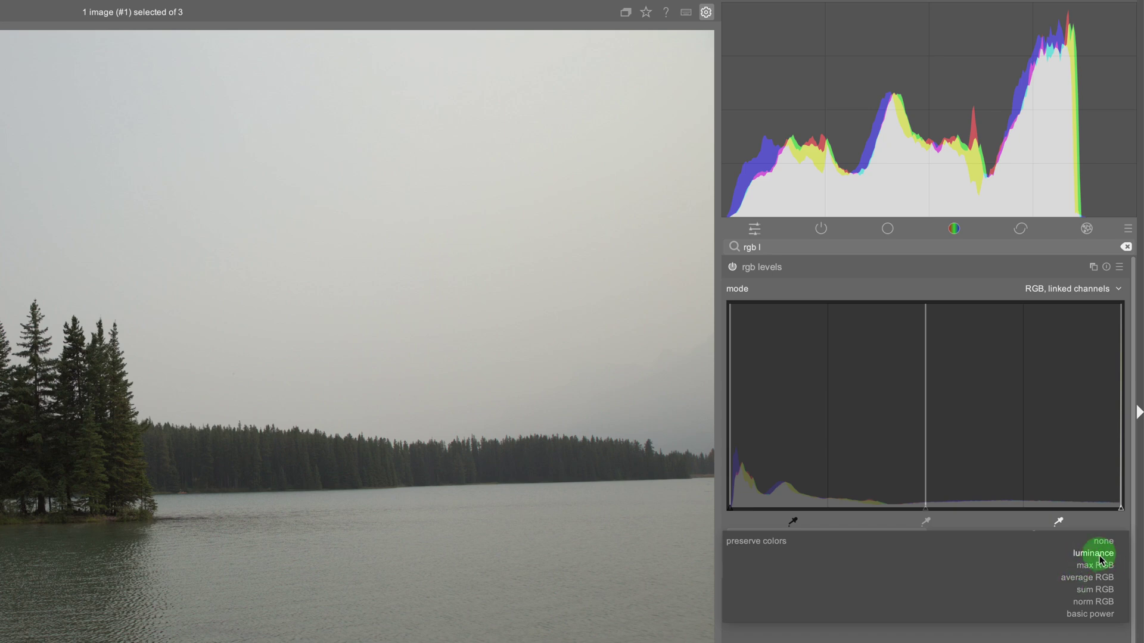
click(1101, 560)
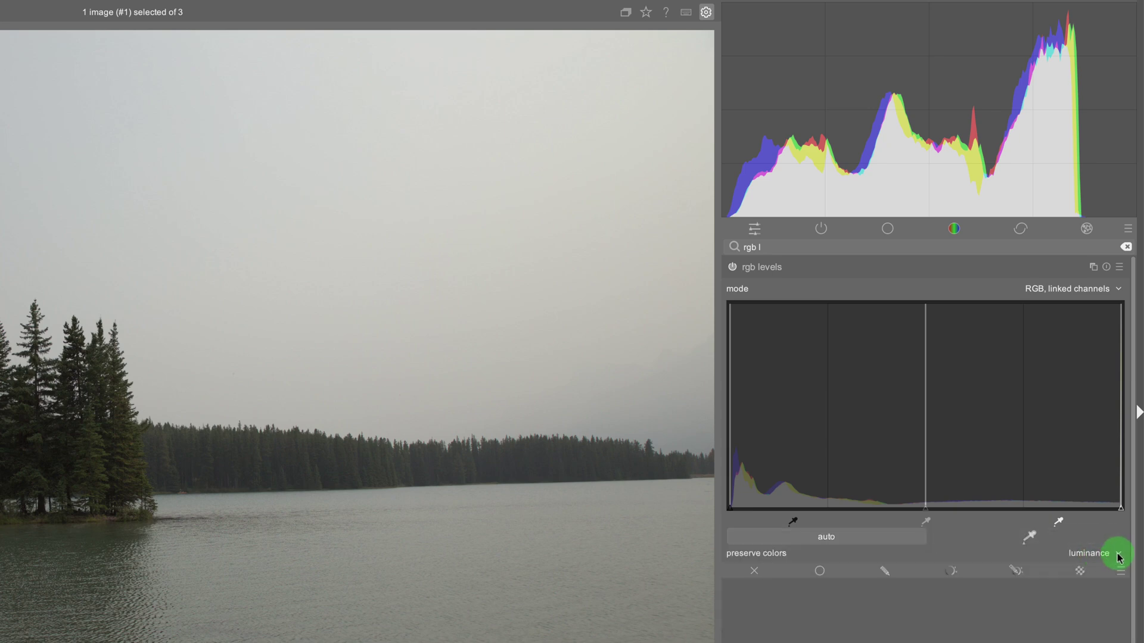
click(1115, 541)
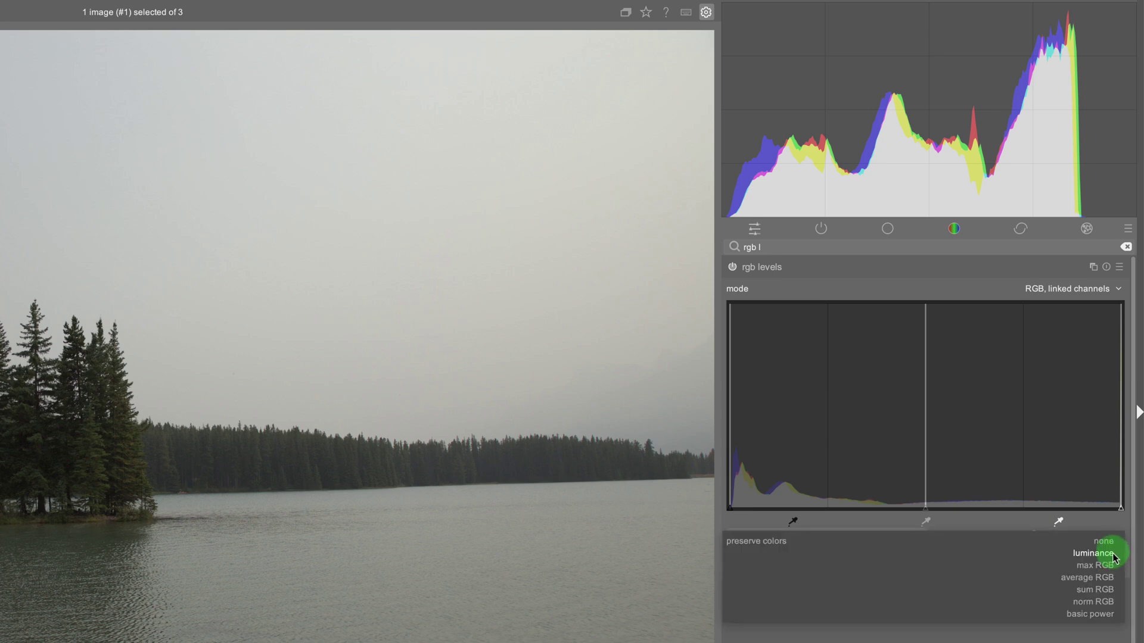
click(1027, 516)
drag(733, 510, 685, 505)
Compare luminance and average RGB preserve-colors modes, settling on average RGB
click(1065, 549)
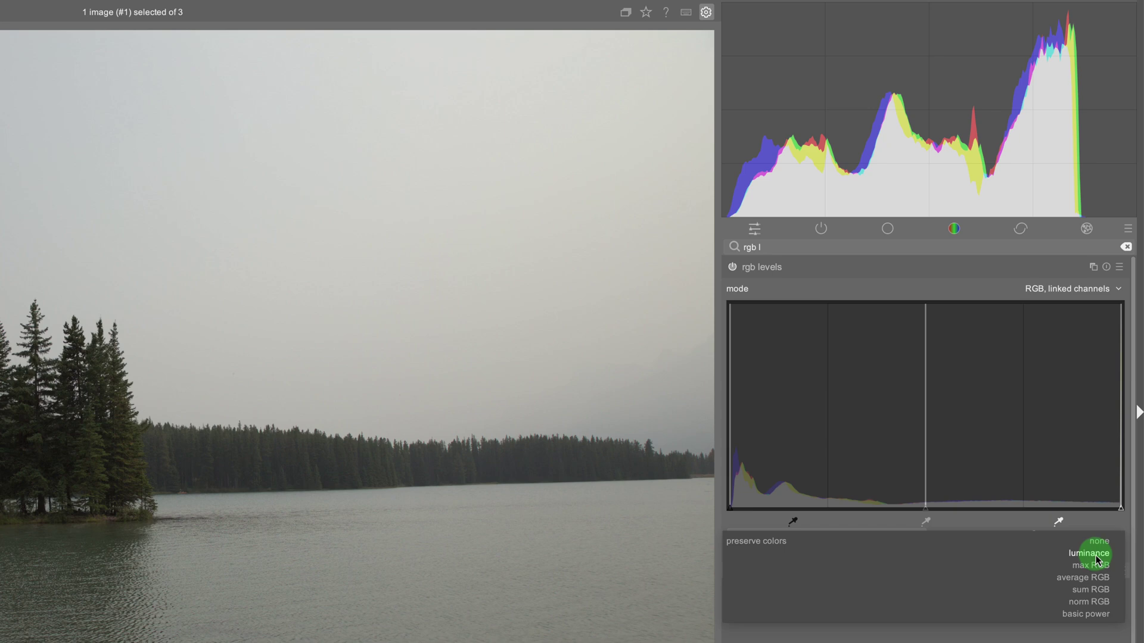
click(1095, 556)
click(1118, 553)
click(1109, 578)
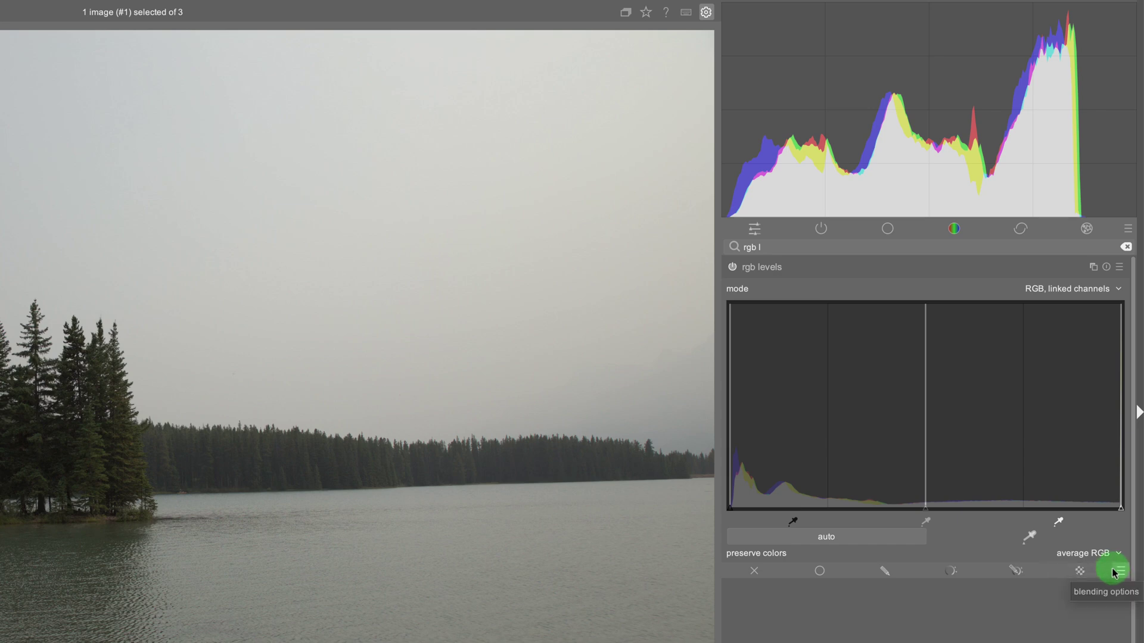
click(1107, 552)
click(1102, 532)
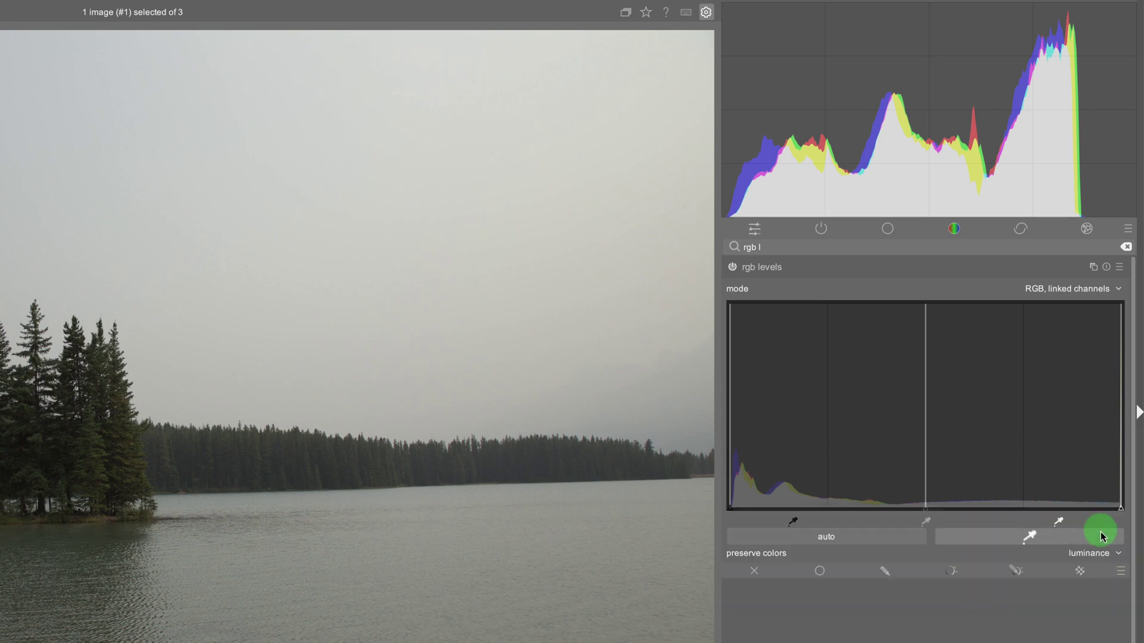
click(1105, 548)
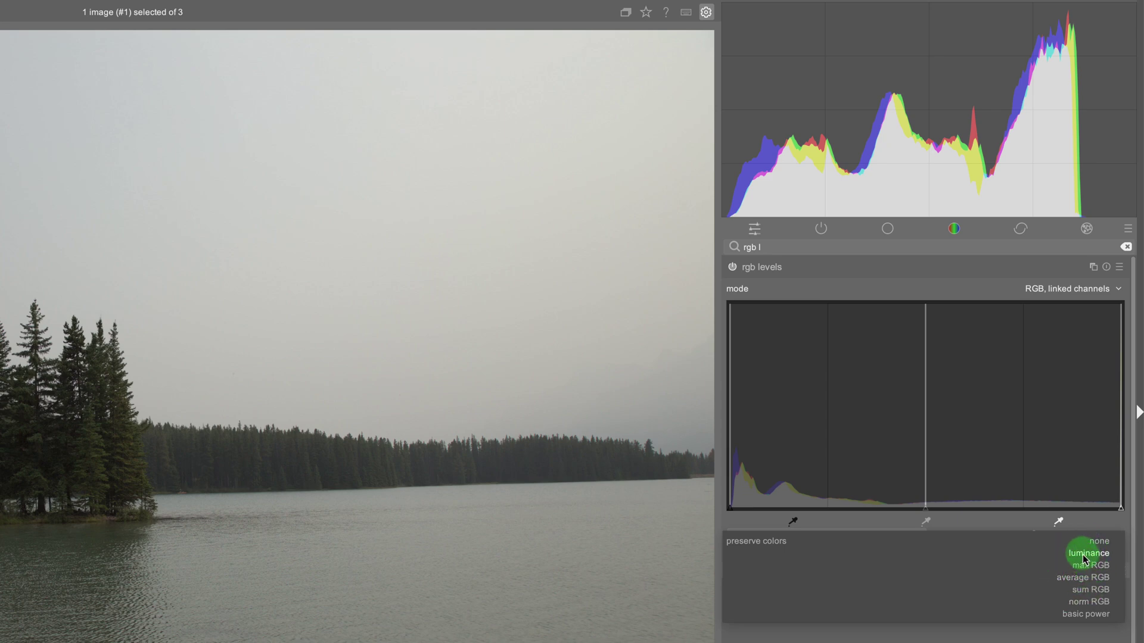
click(1087, 559)
click(1122, 542)
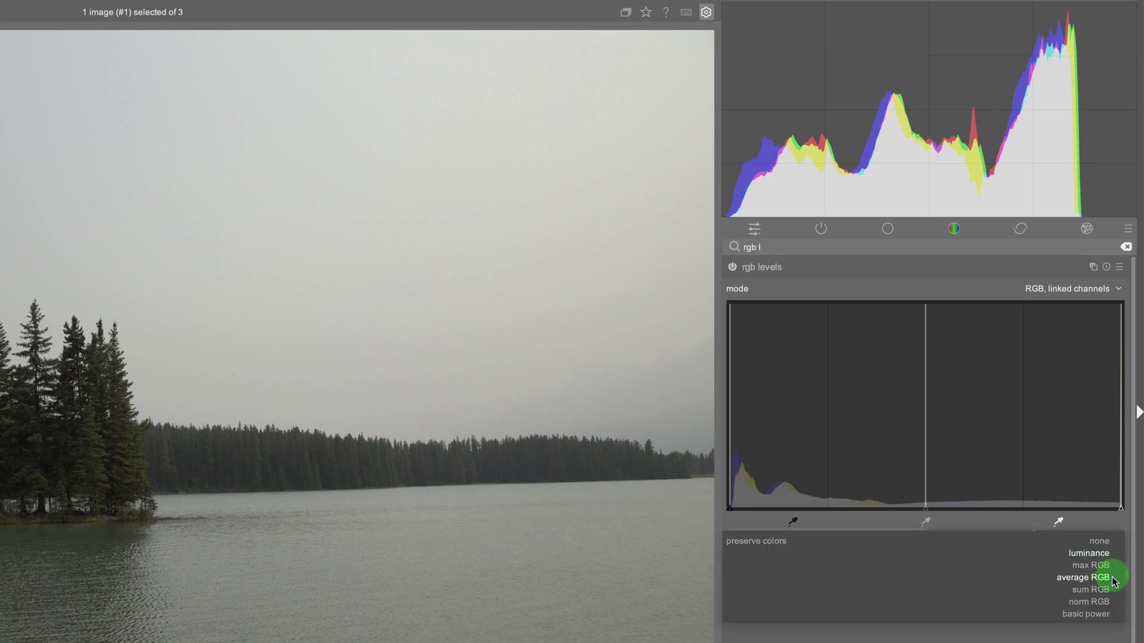
click(1113, 578)
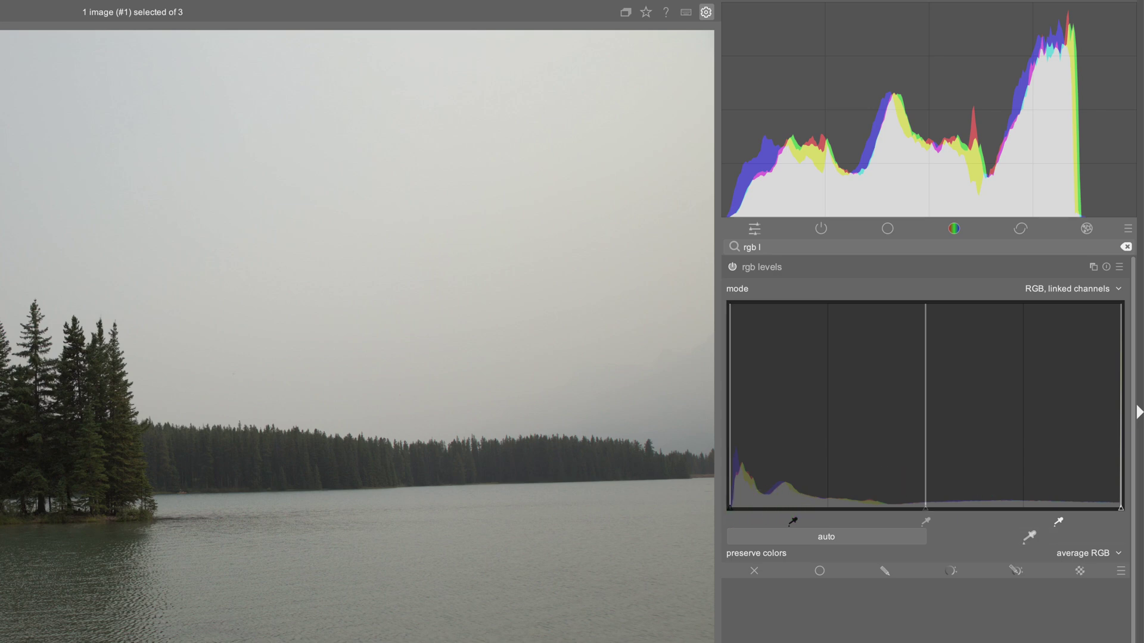
Pull the linked white point left to brighten the lake photo and set preserve colors to luminance
mouse_move(1118, 524)
mouse_down()
mouse_move(1116, 508)
mouse_move(930, 508)
mouse_up()
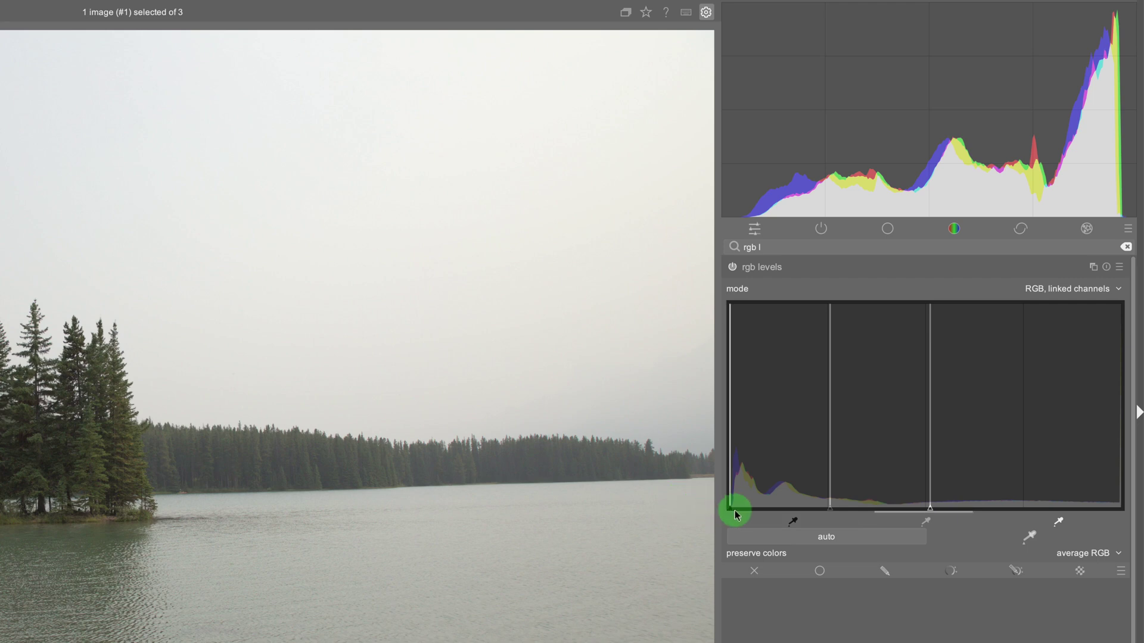
drag(735, 513, 734, 515)
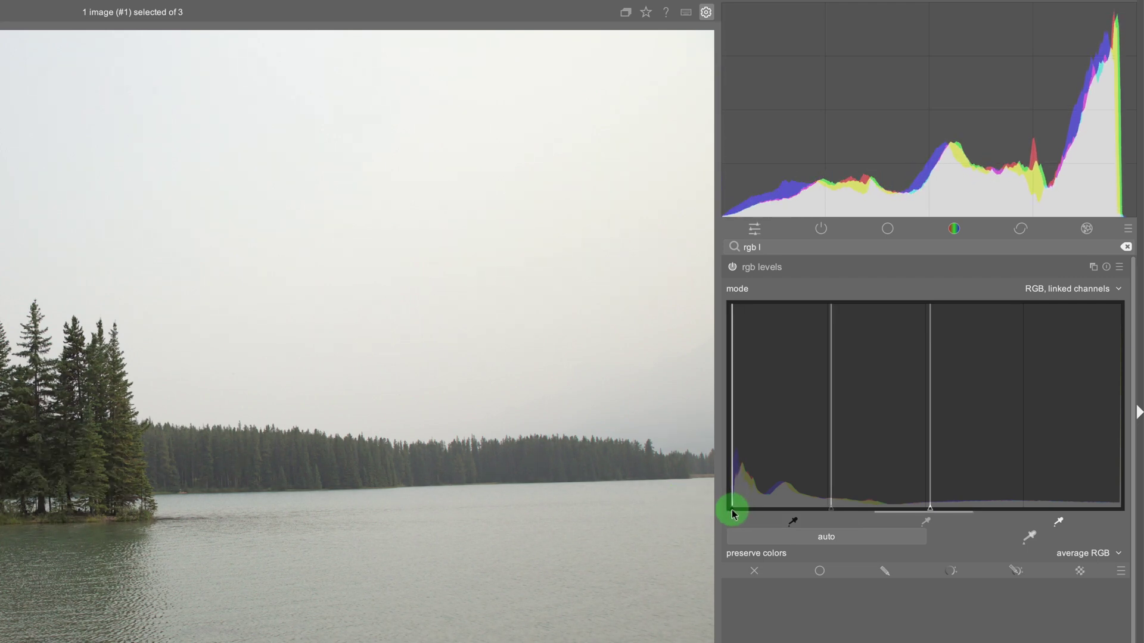
click(1090, 554)
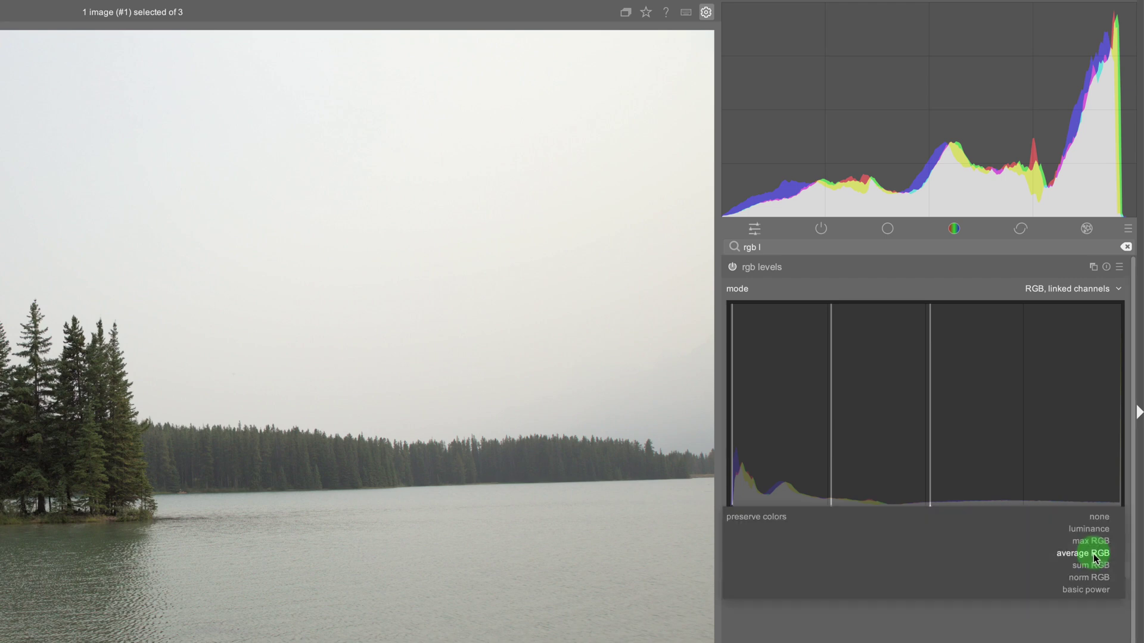
click(1092, 530)
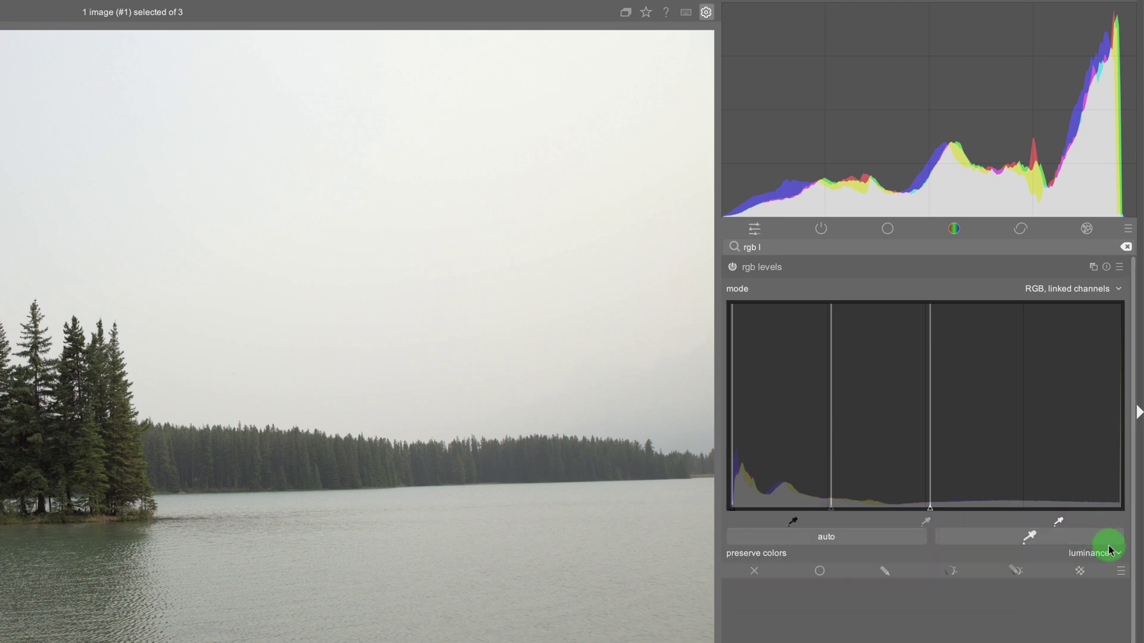
Compare preserve colors modes average RGB, max RGB, norm RGB and basic power, then return to luminance
click(1115, 557)
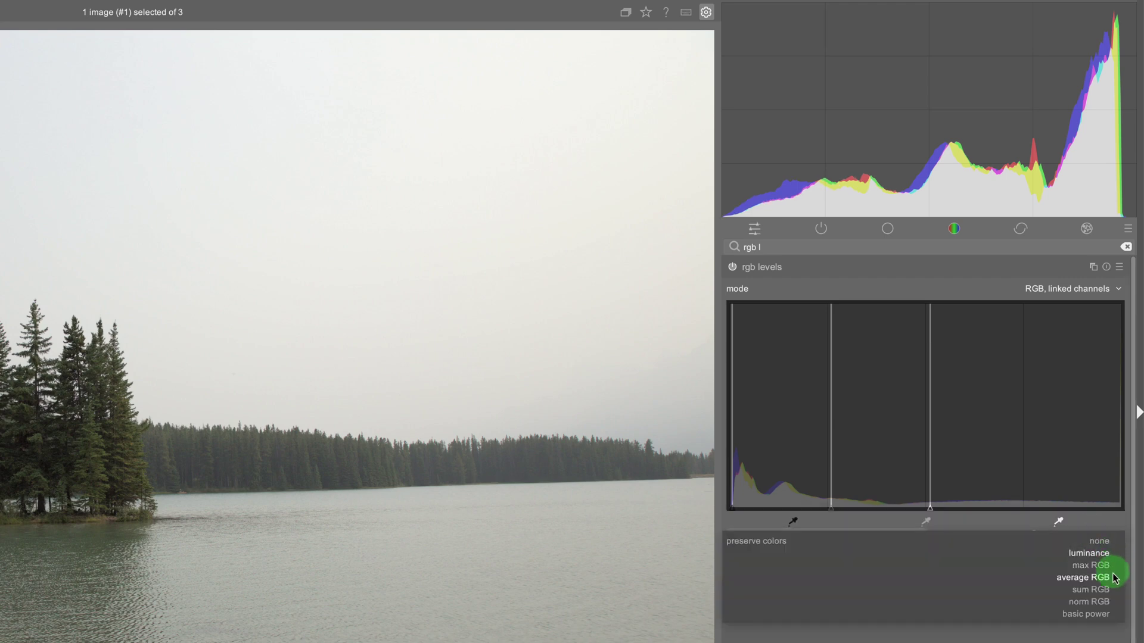
click(1114, 578)
click(1111, 557)
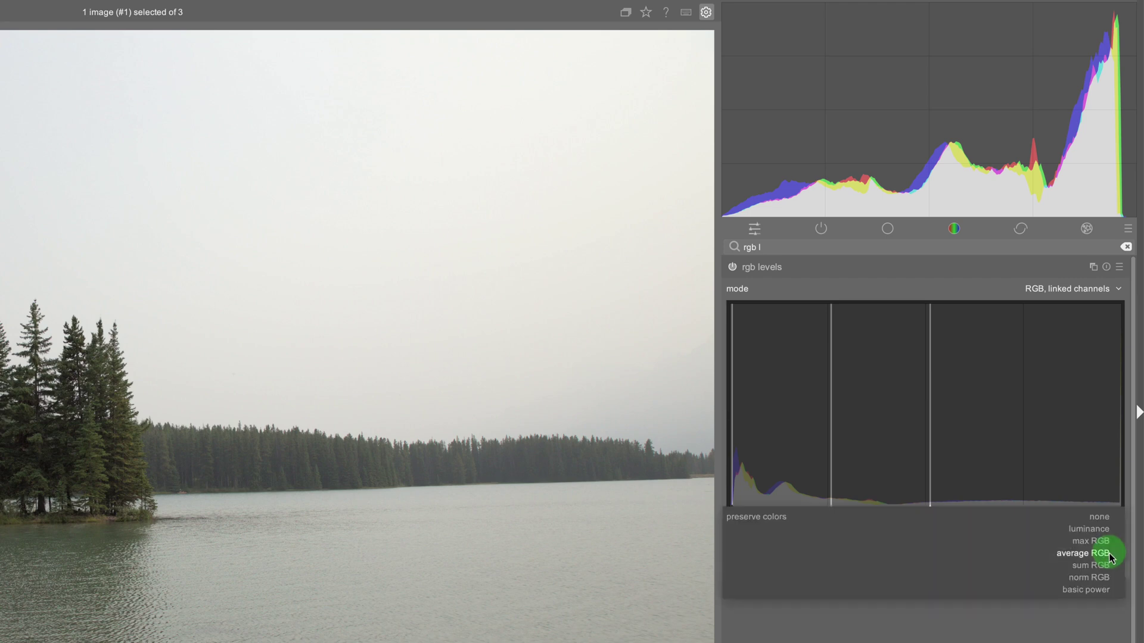
click(1110, 542)
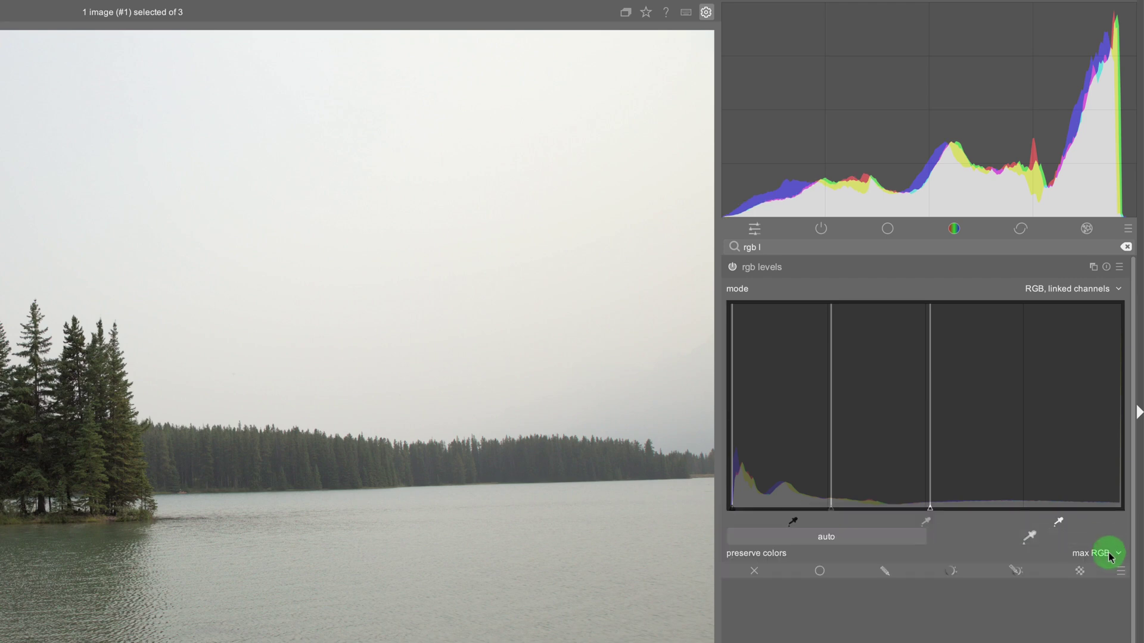
click(1109, 553)
click(1108, 590)
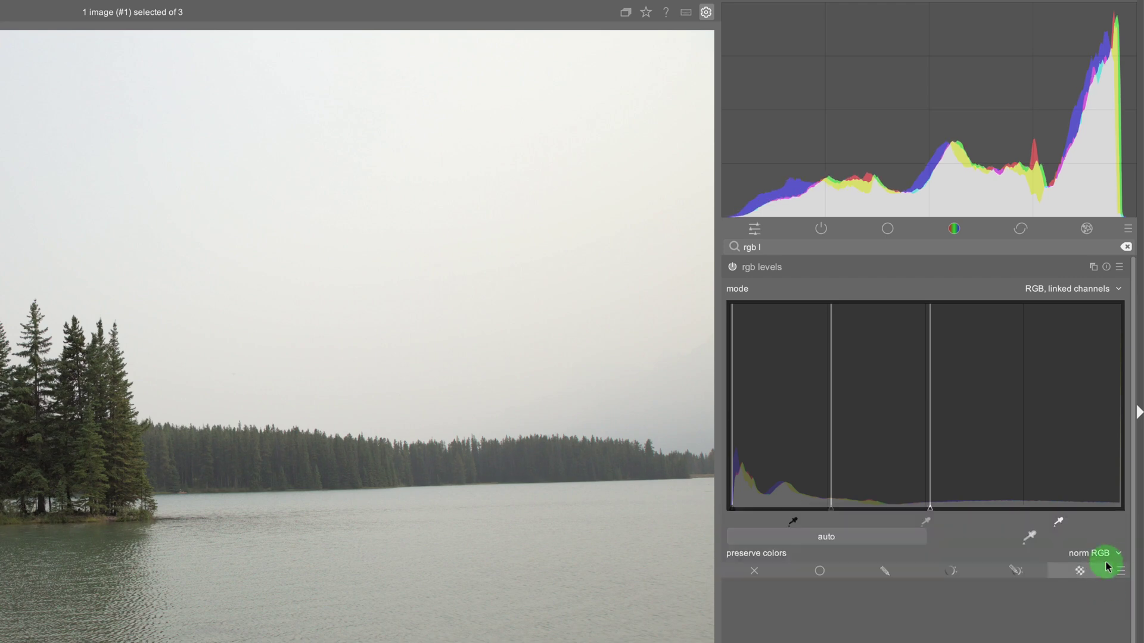
click(1106, 551)
click(1106, 567)
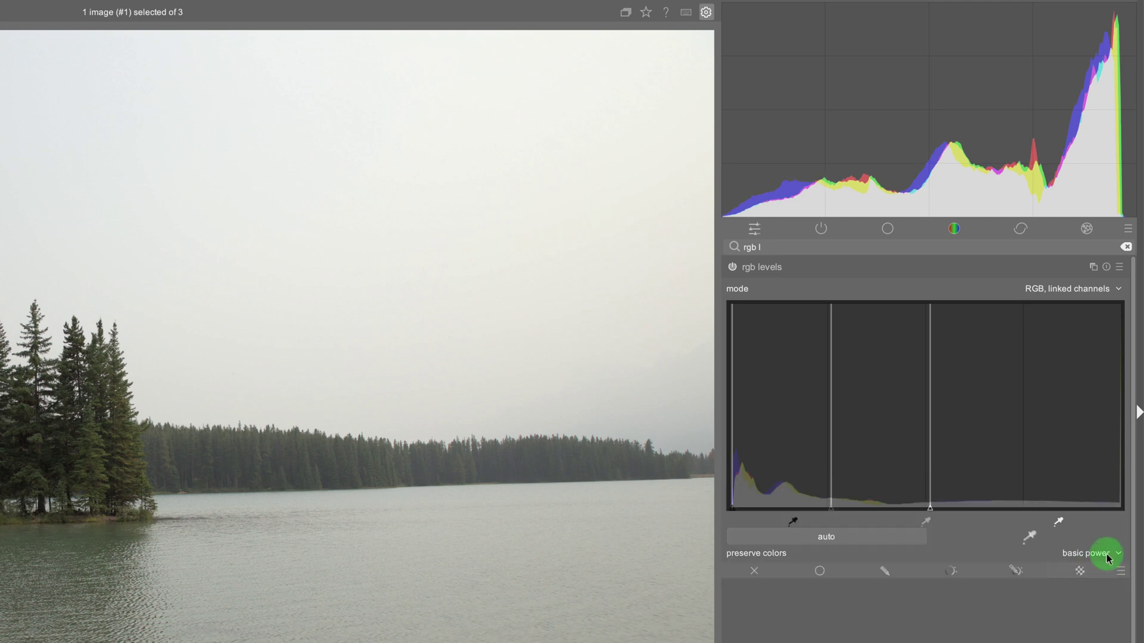
click(1103, 549)
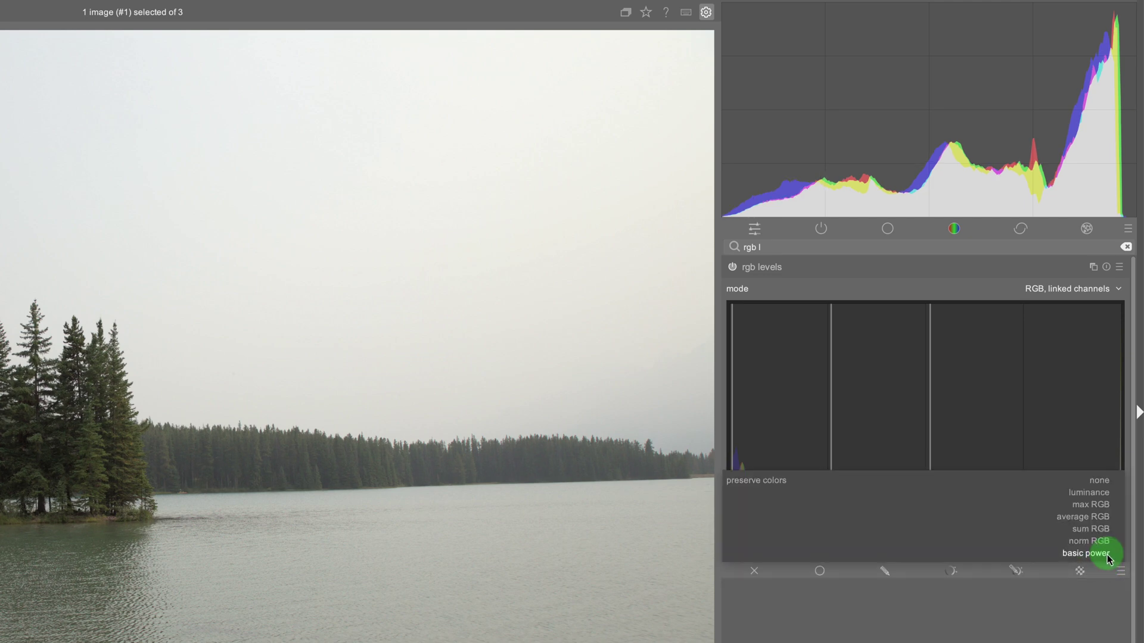
click(1101, 495)
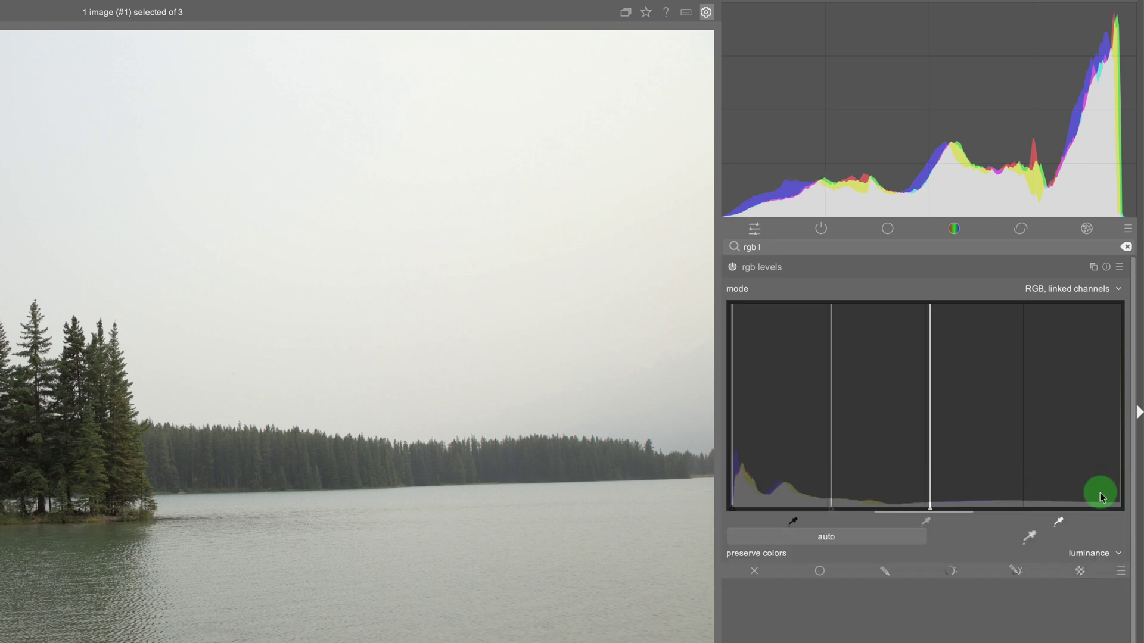
click(1087, 290)
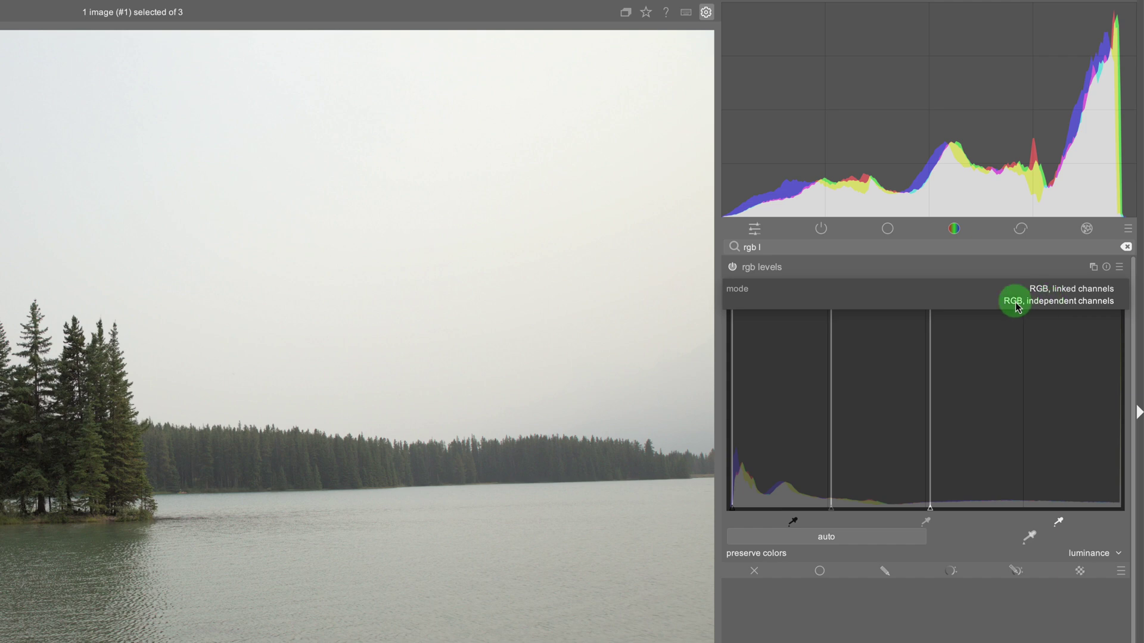
Set the rgb levels mode to 'RGB, independent channels', which shows the red channel and turns the photo pink
click(1051, 301)
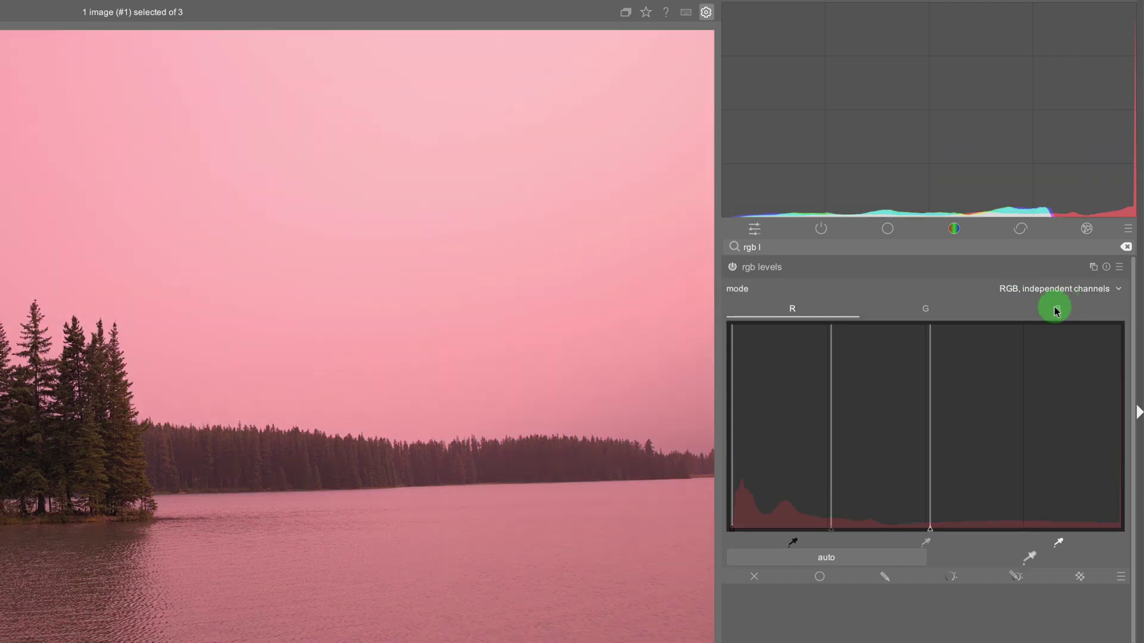